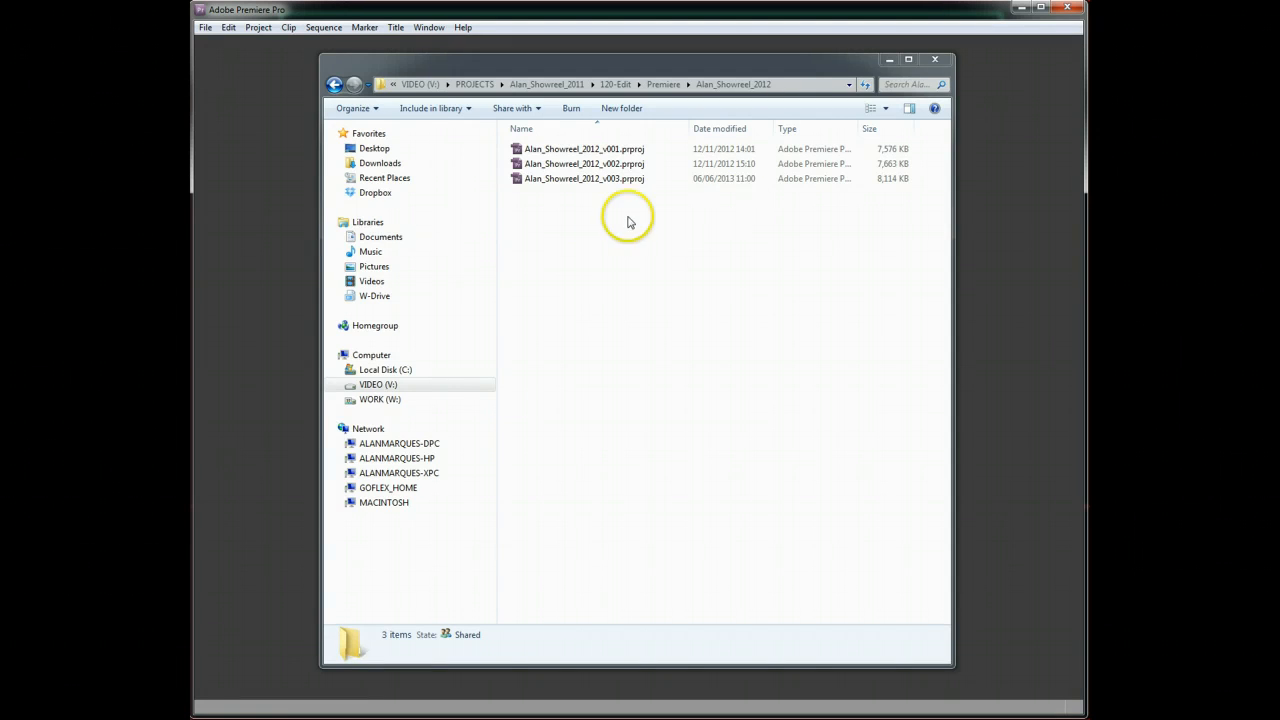
Step: Open the recent v003 showreel project and return the playhead to the start of the sequence
click(889, 59)
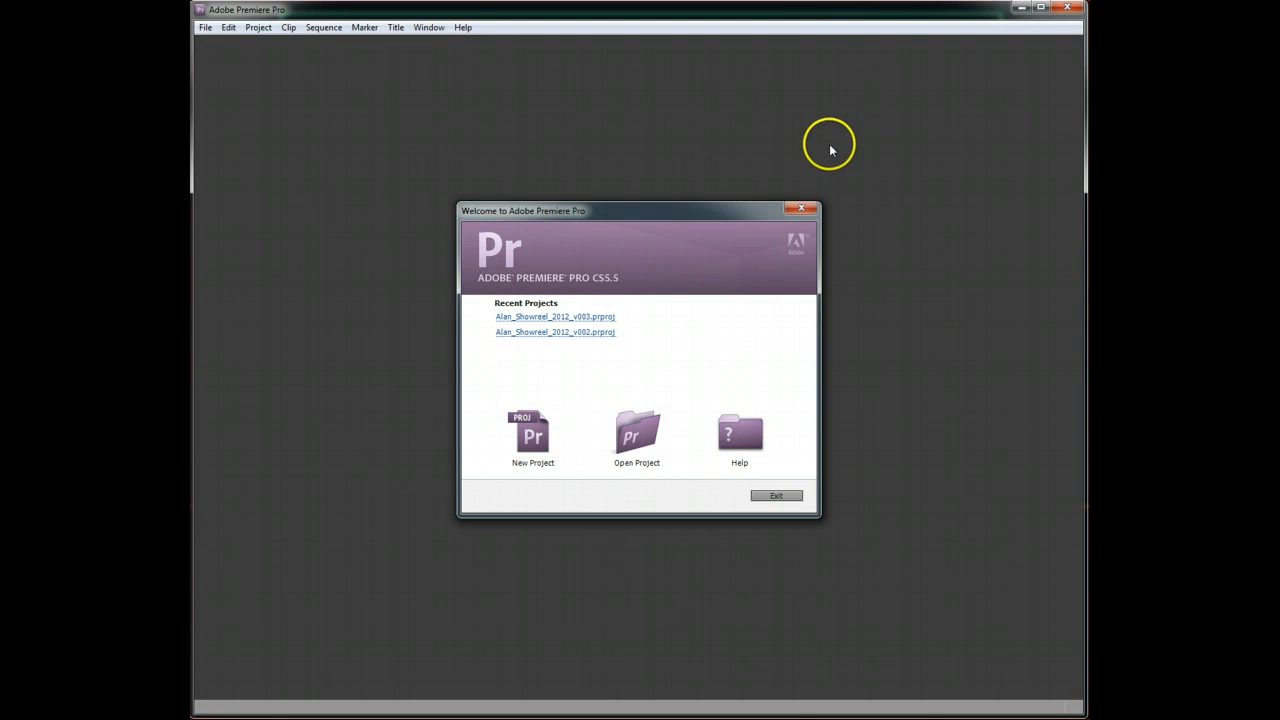
click(564, 317)
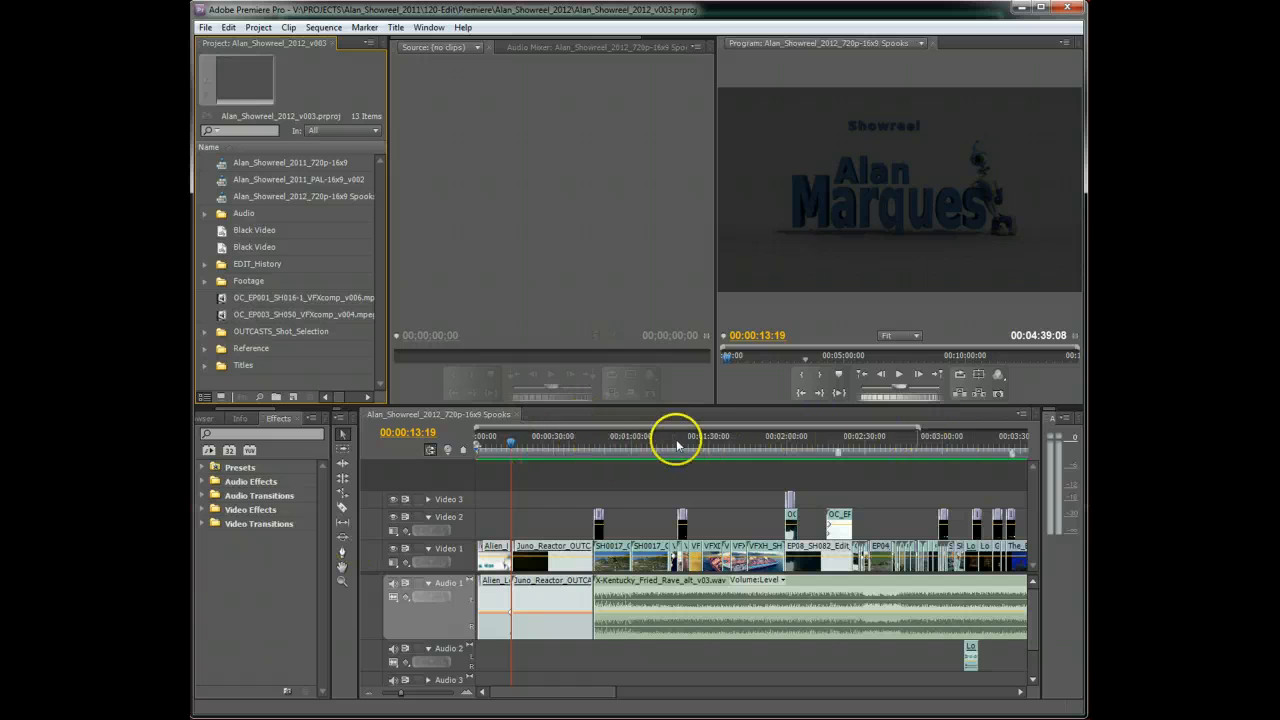
drag(510, 447, 439, 450)
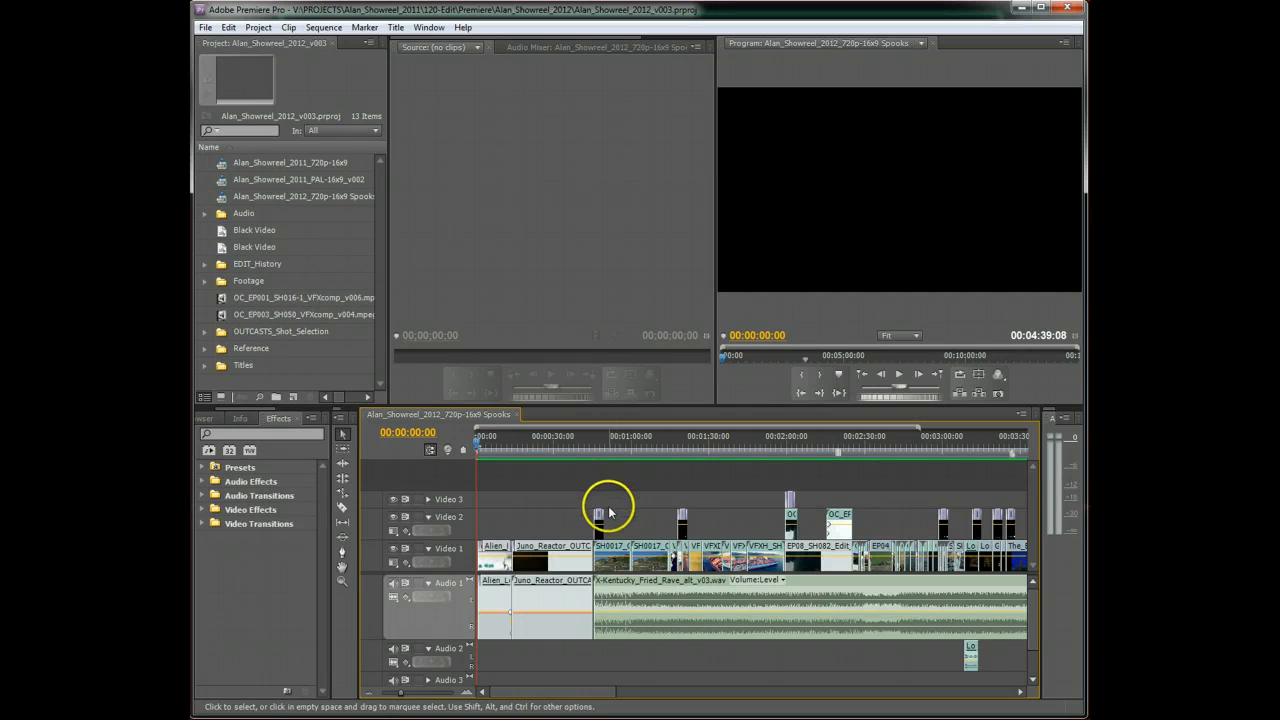
Step: Add a sequence marker at the Video 1 cut at 00:00:45:09, where the Juno_Reactor clip ends, and view the marker options
mouse_move(480, 445)
mouse_down()
mouse_move(597, 438)
mouse_move(537, 451)
mouse_move(599, 463)
mouse_move(587, 462)
mouse_move(590, 477)
mouse_move(473, 477)
mouse_move(498, 447)
mouse_up()
drag(528, 449, 596, 451)
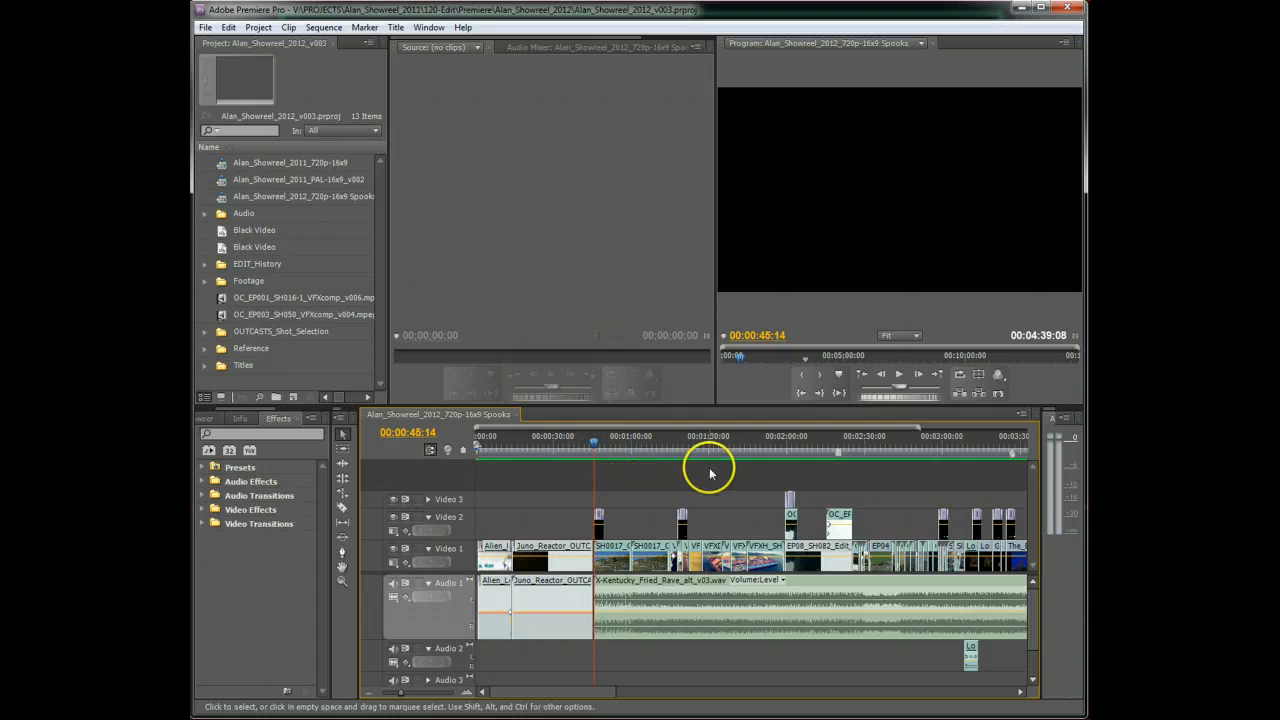
drag(594, 450, 590, 450)
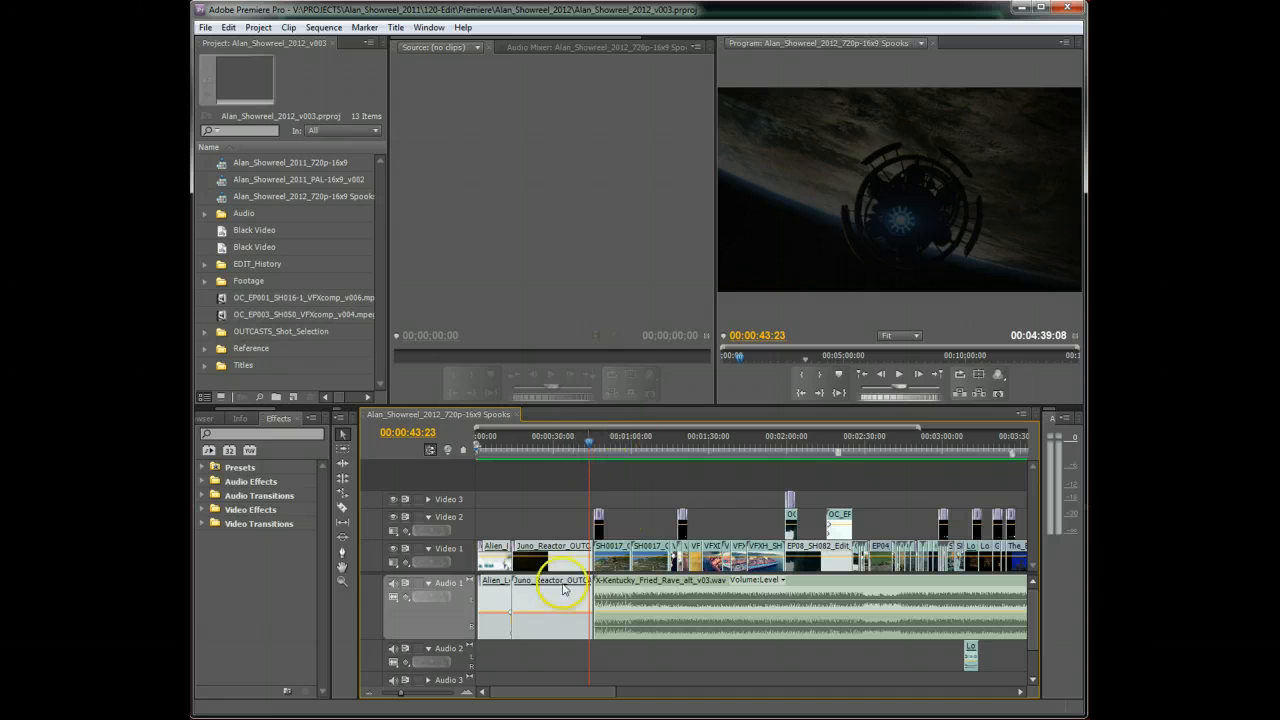
click(462, 556)
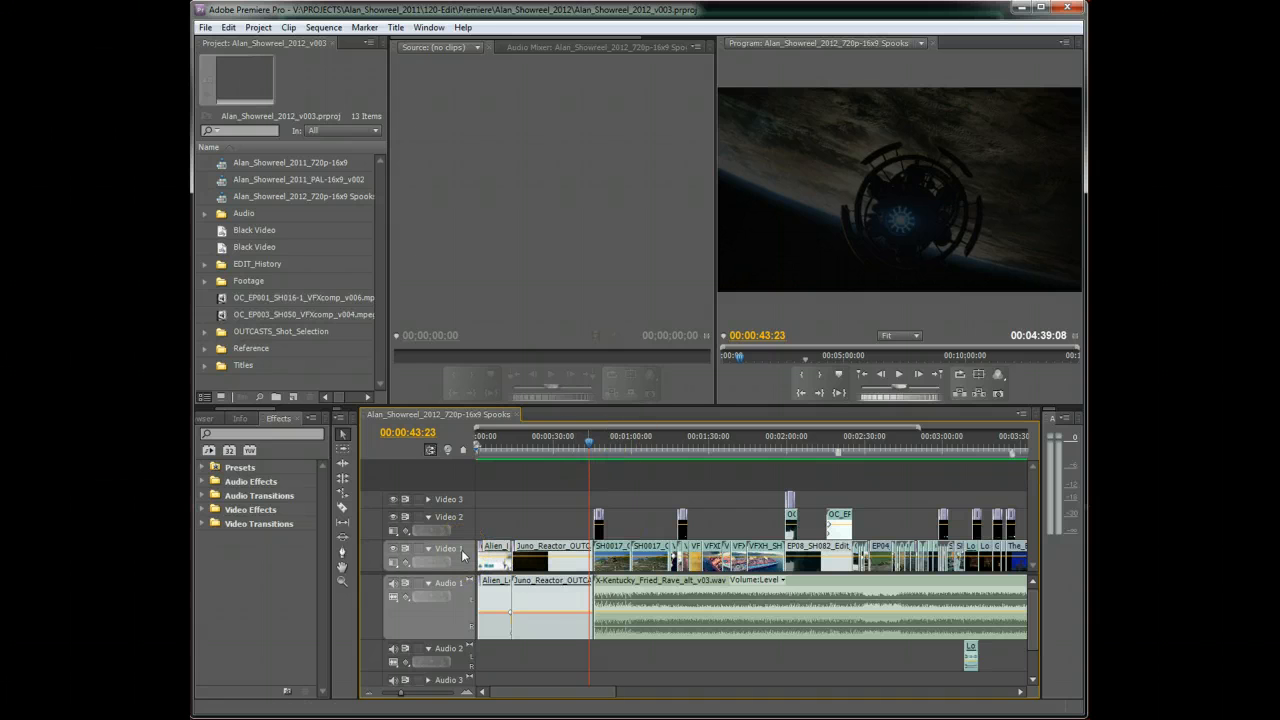
click(938, 376)
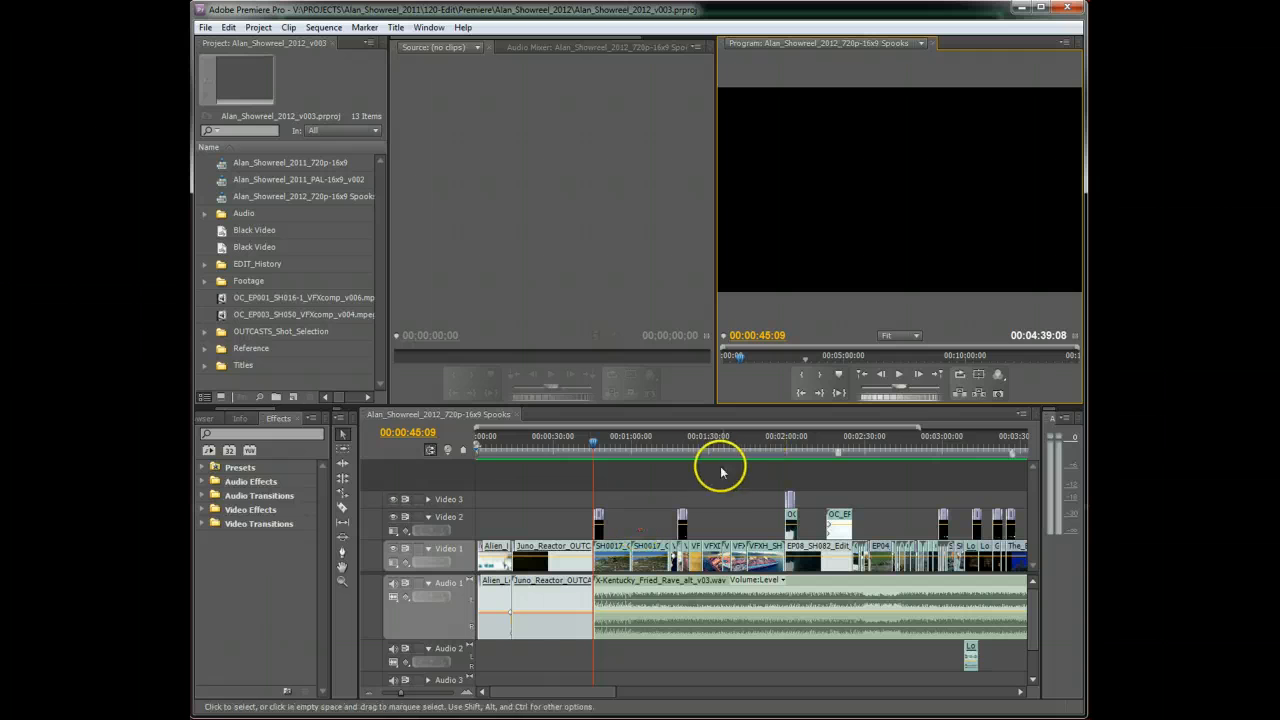
click(465, 453)
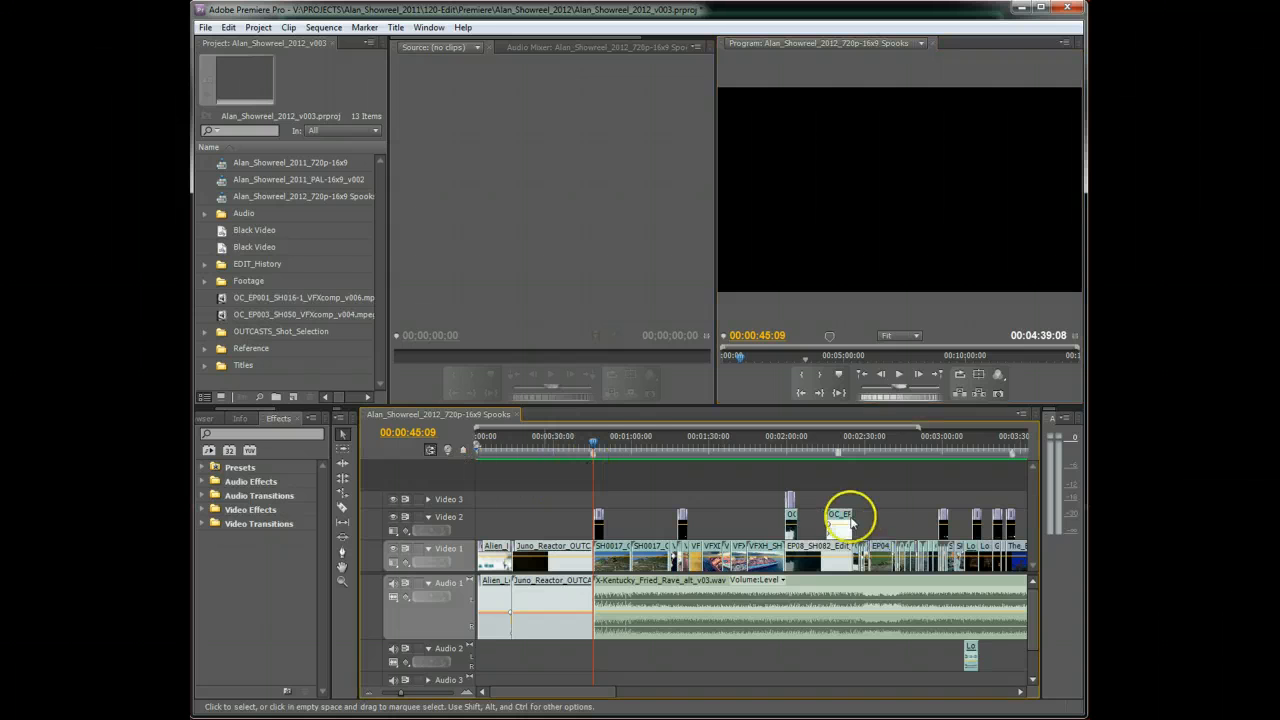
right_click(641, 460)
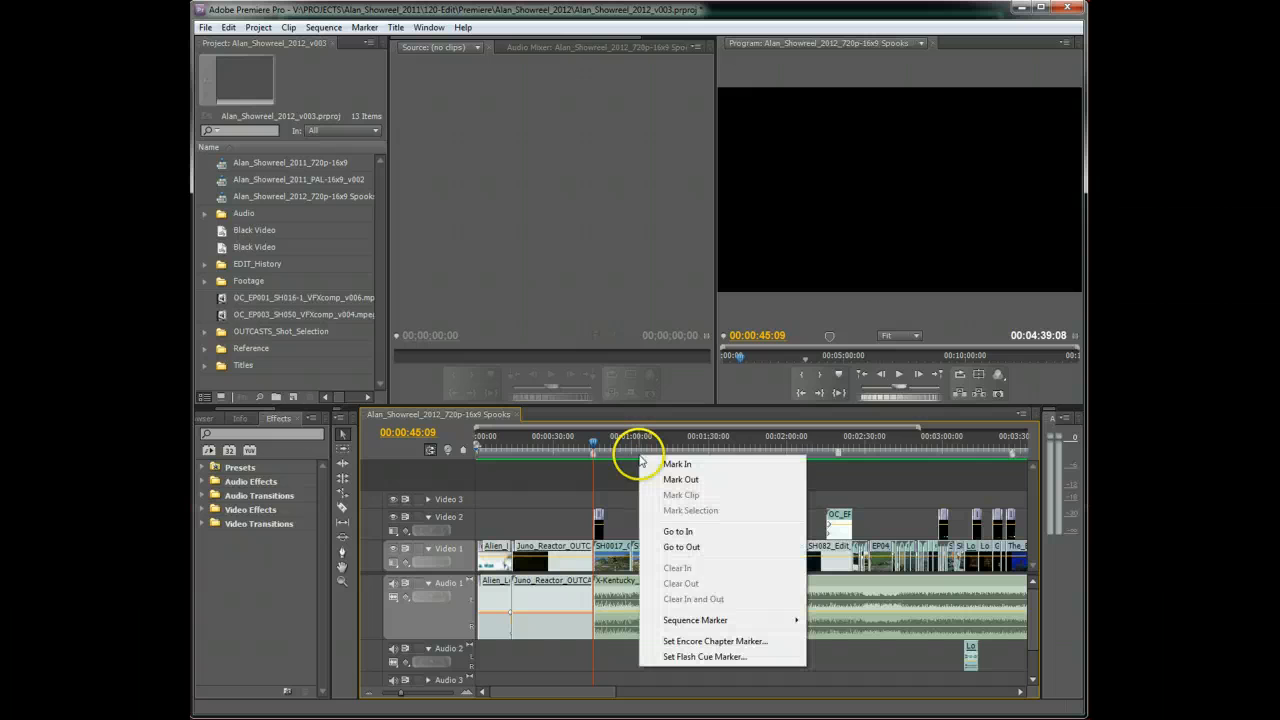
mouse_move(700, 620)
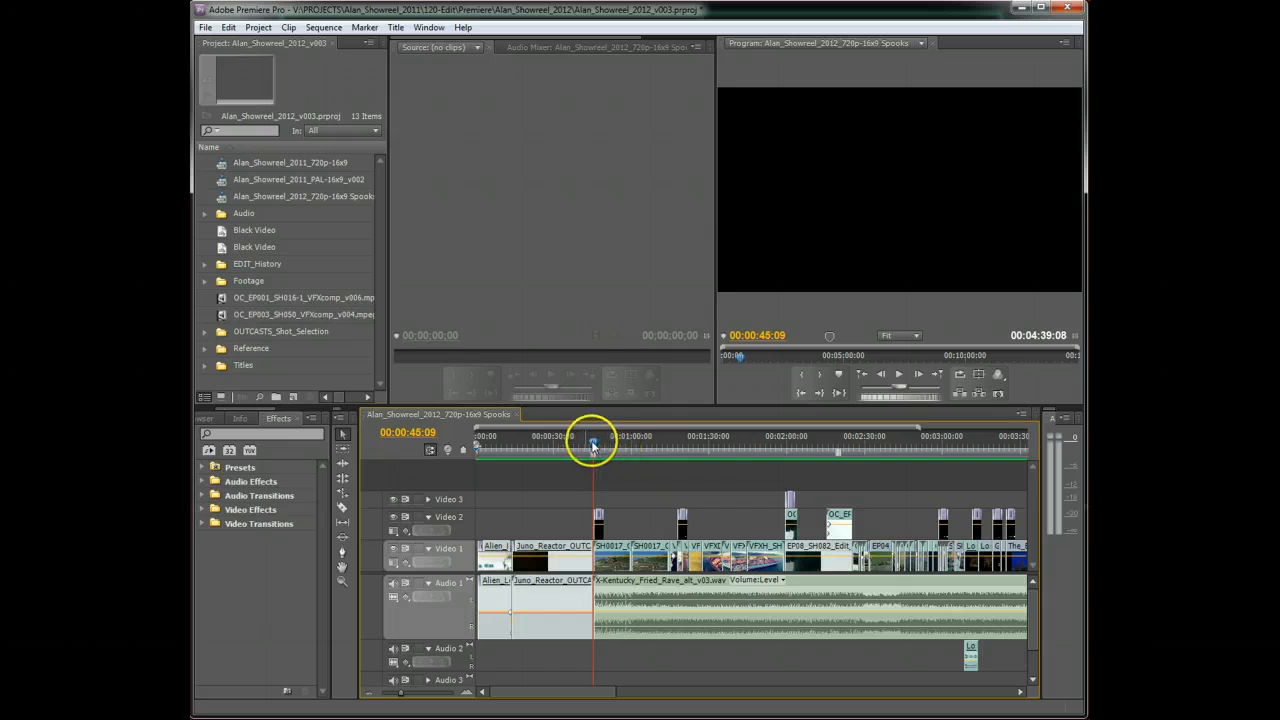
Step: Preview the footage after the CargoBot breakdown clip and add a sequence marker at that clip's end cut, 00:01:15:04
drag(593, 447, 669, 462)
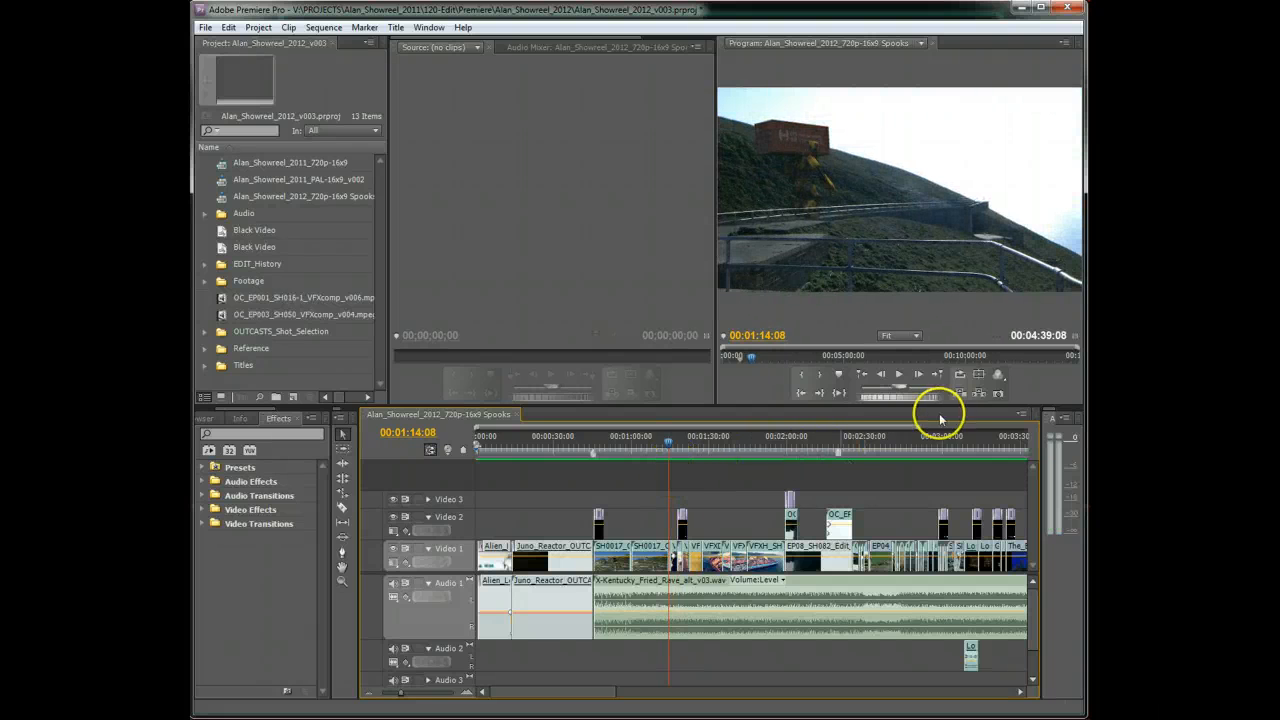
click(899, 376)
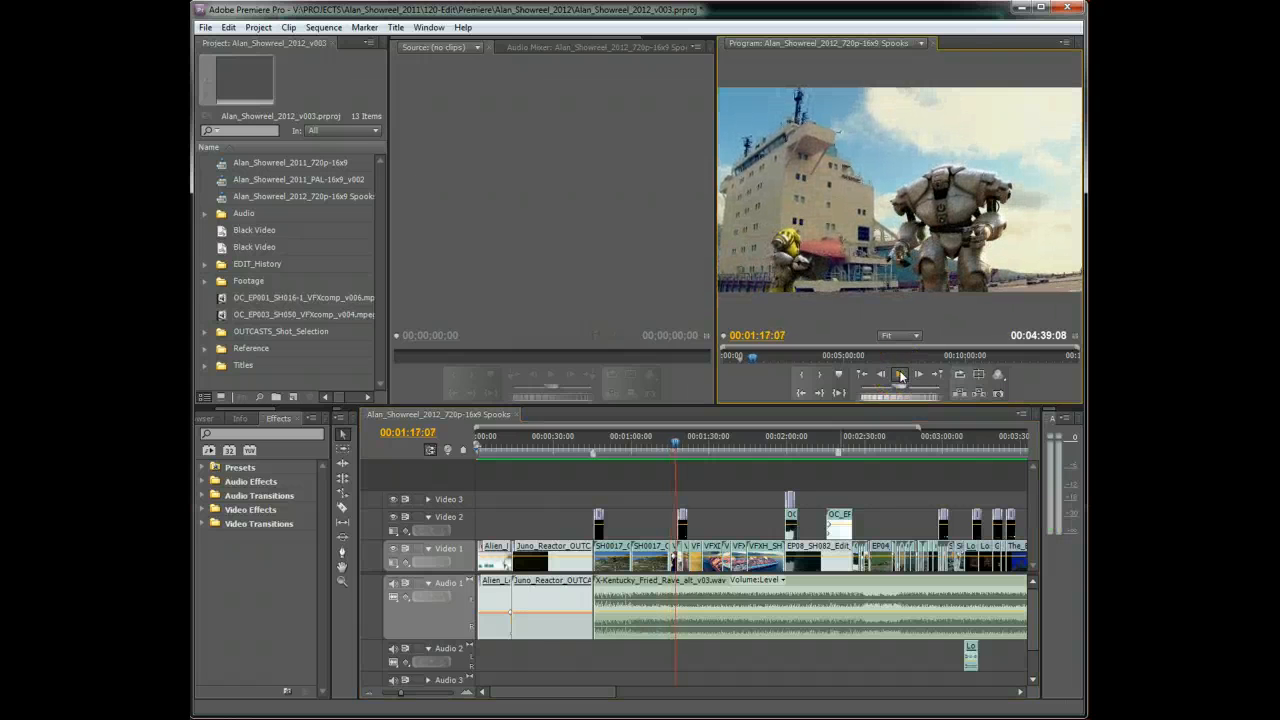
click(900, 376)
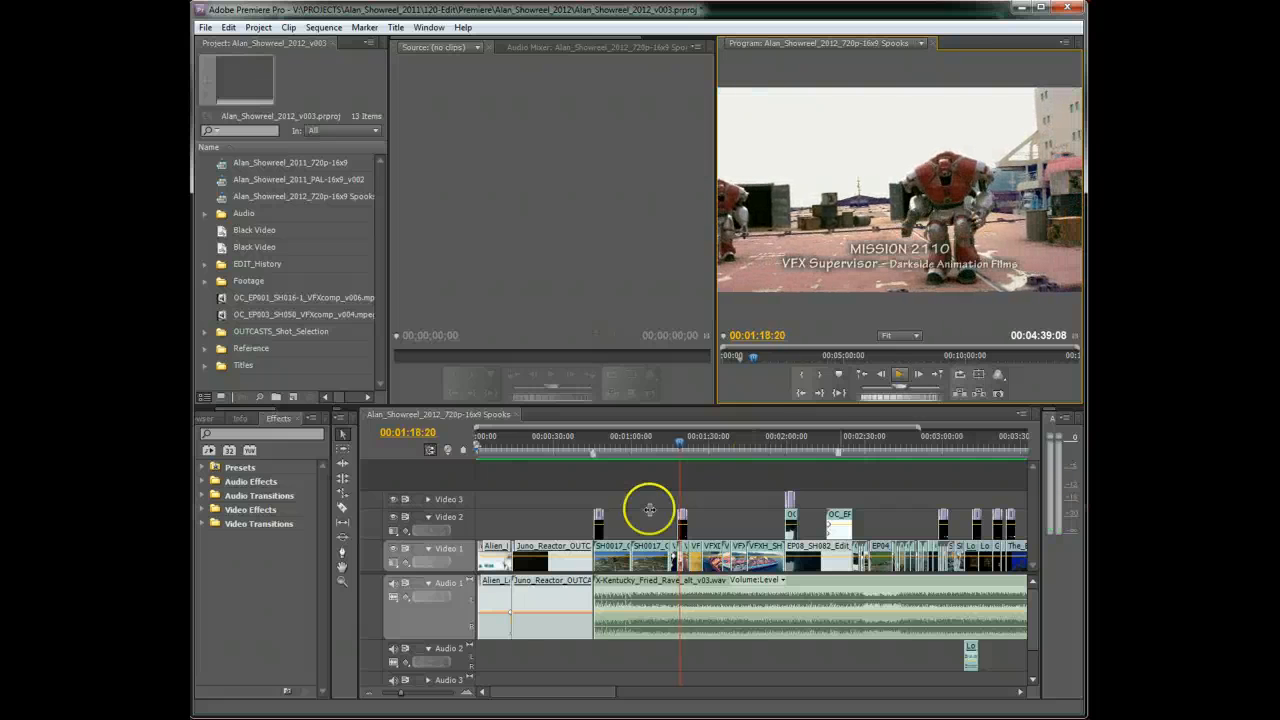
click(470, 693)
drag(747, 440, 712, 449)
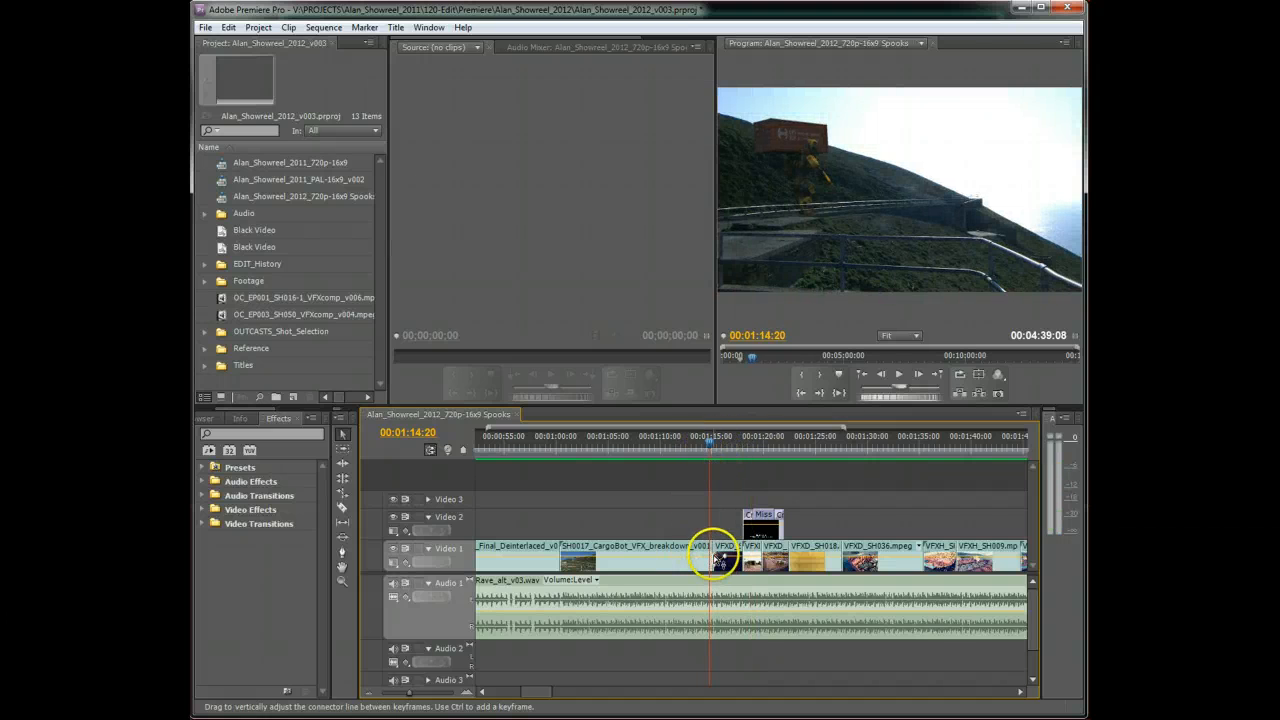
click(937, 376)
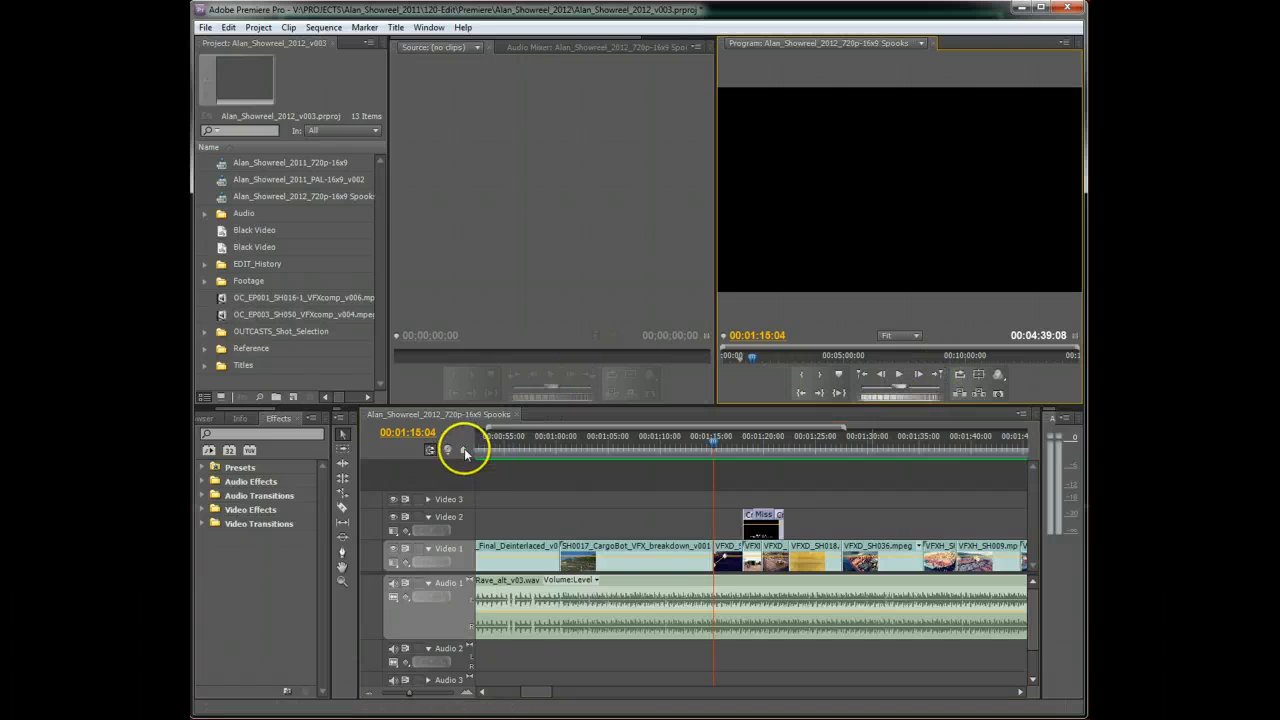
click(464, 451)
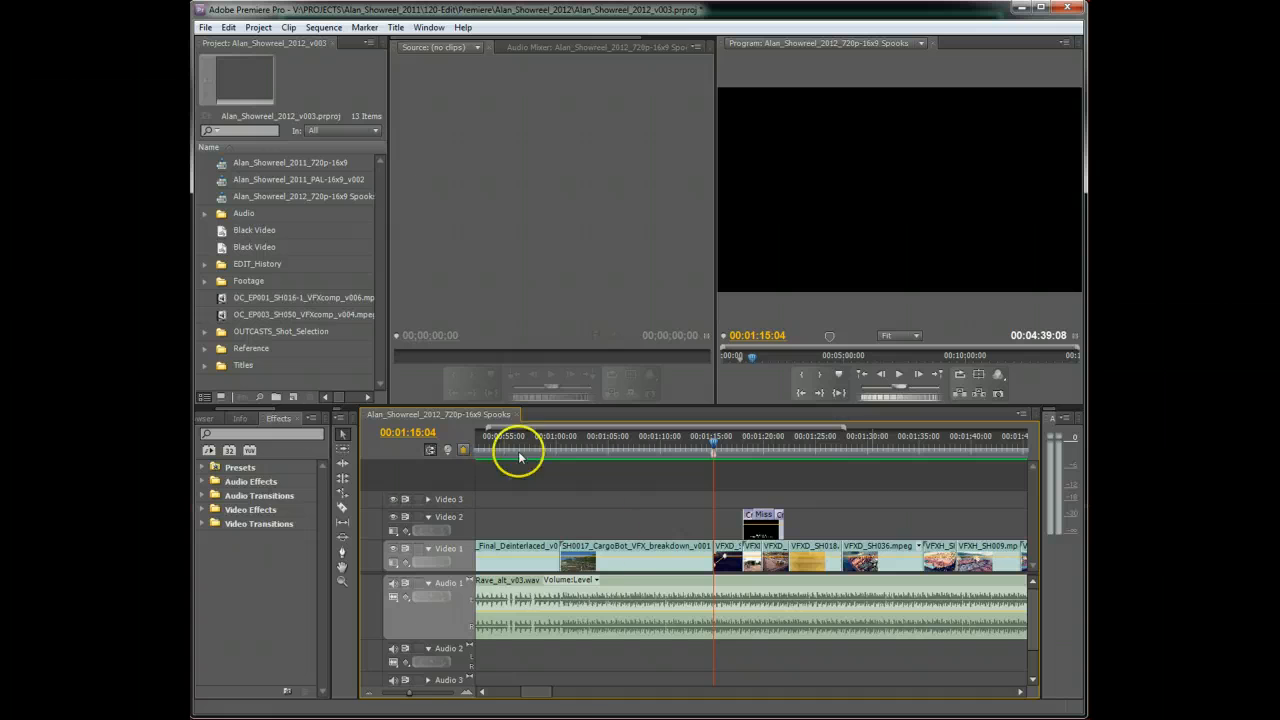
Step: Add a sequence marker at 00:01:59:12, the cut where the EP08_SH082 edit clip begins on Video 1
drag(407, 690, 401, 698)
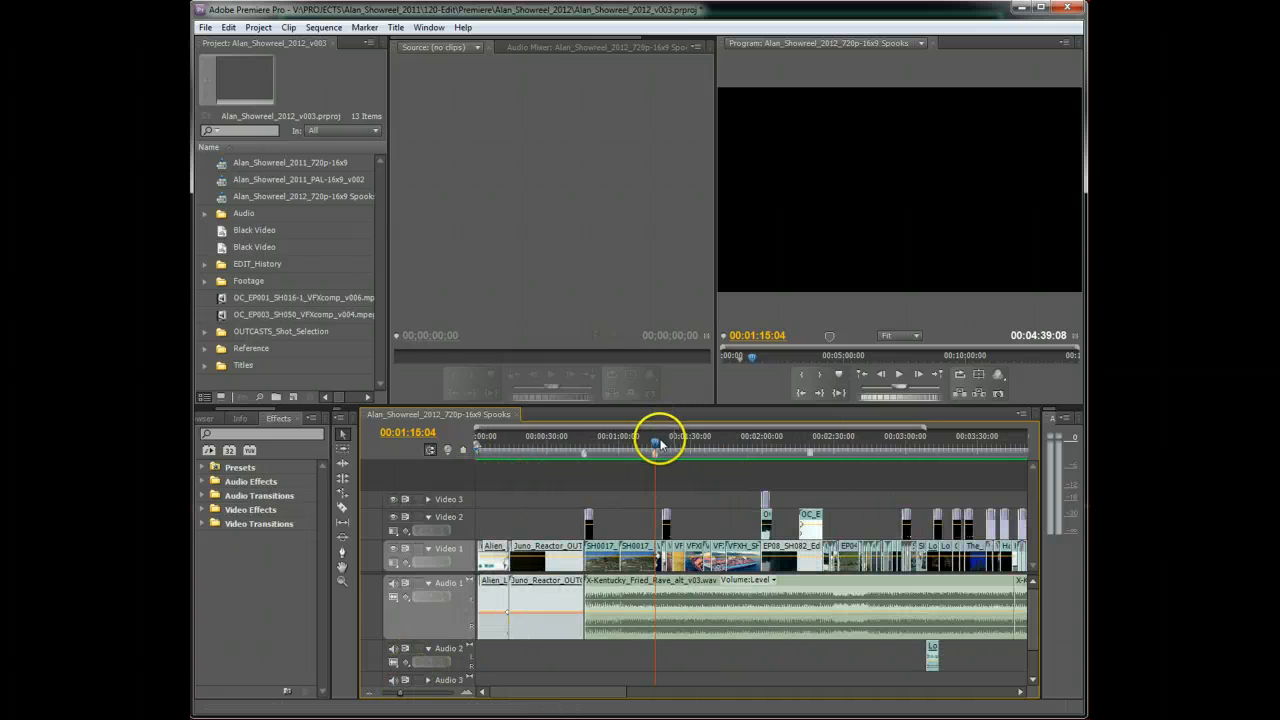
drag(655, 448, 757, 443)
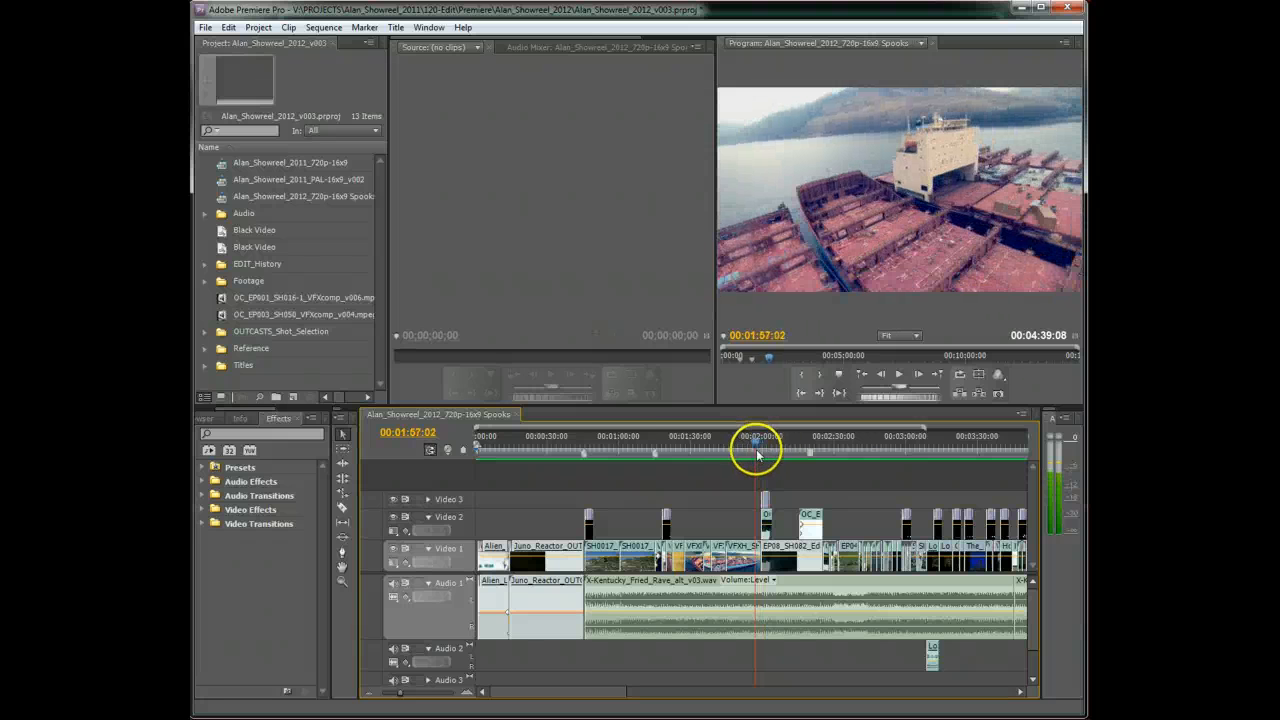
click(938, 375)
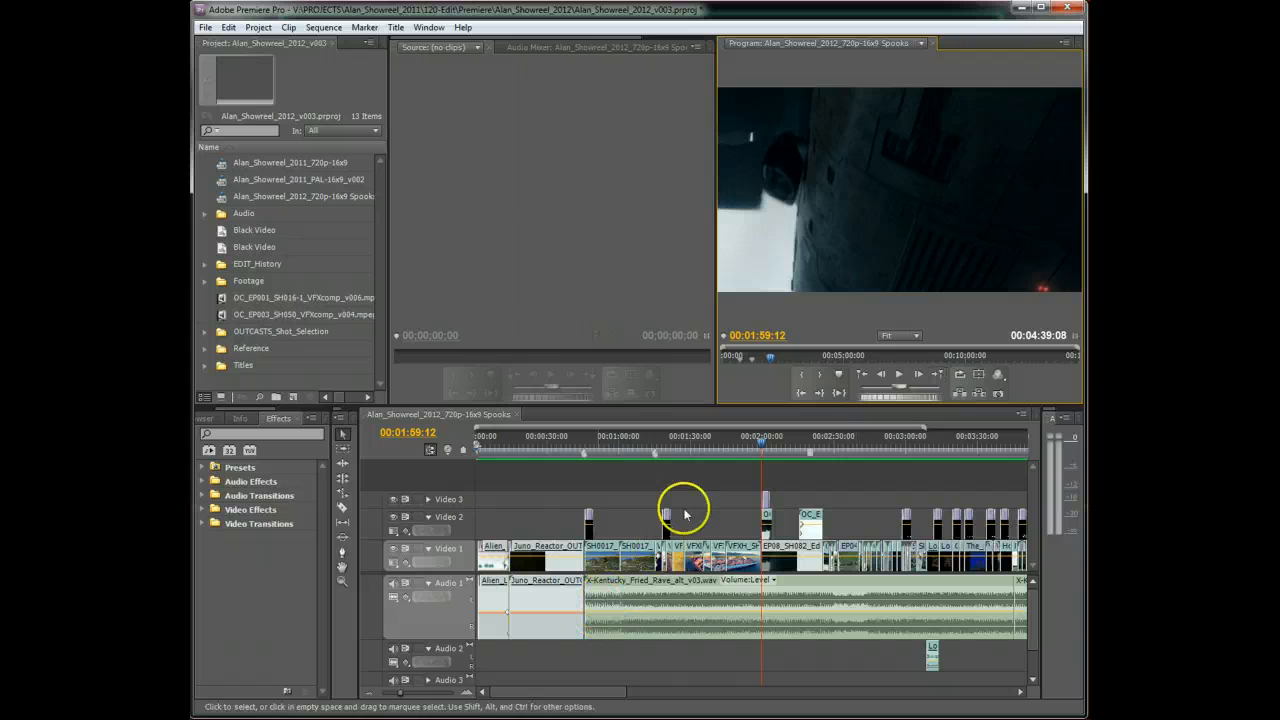
click(462, 449)
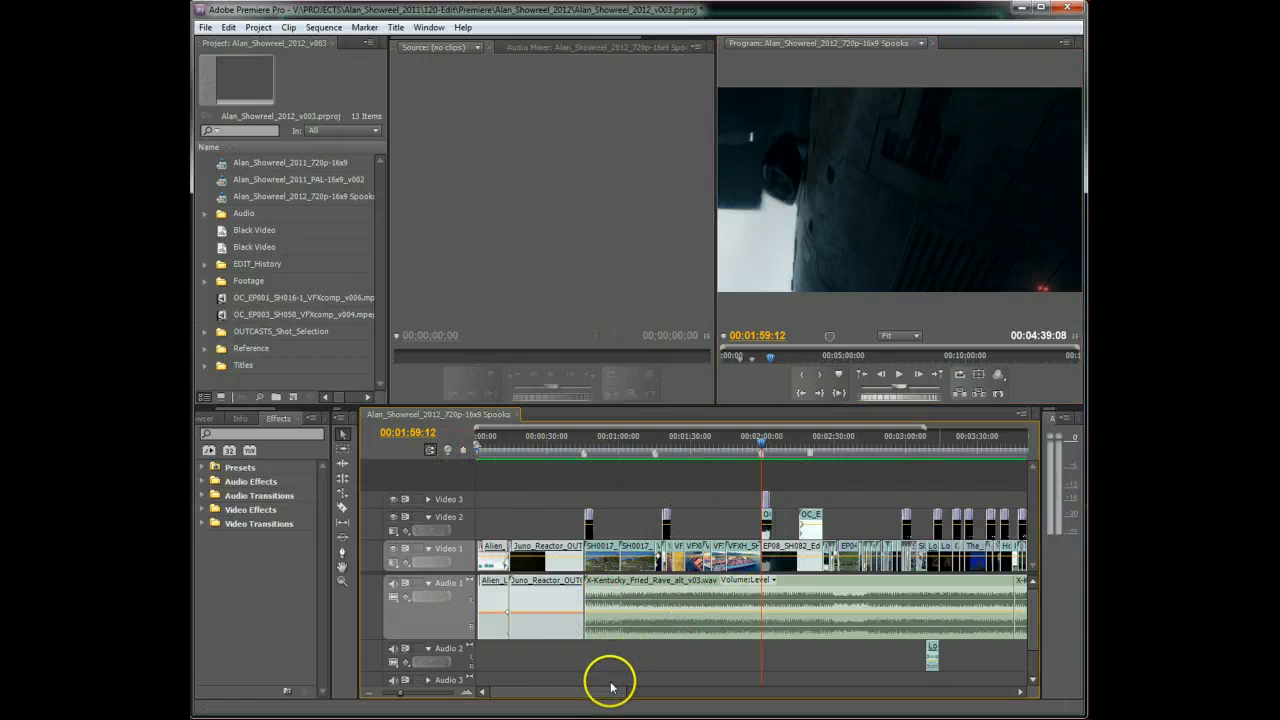
Step: Add a sequence marker at 00:02:58:14, the cut where the first SK clip begins beneath the SPOOKS title
scroll(610, 686, right, 5)
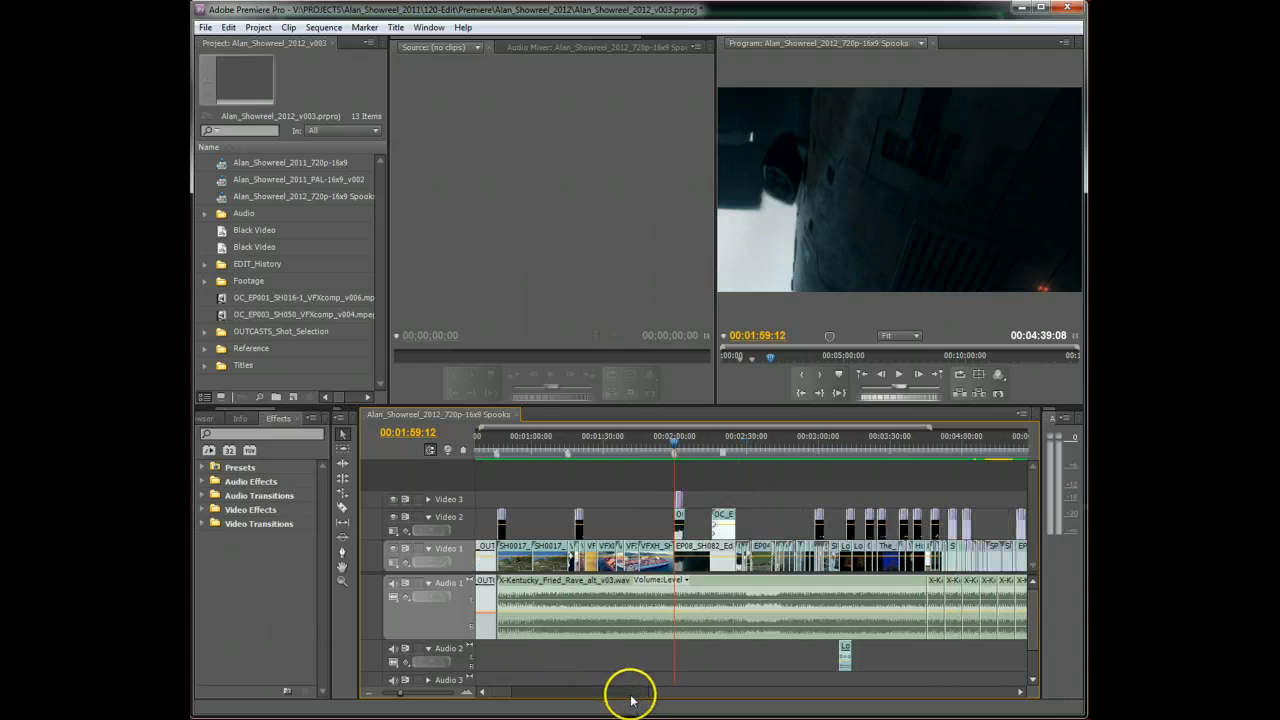
drag(631, 697, 637, 697)
drag(670, 441, 802, 480)
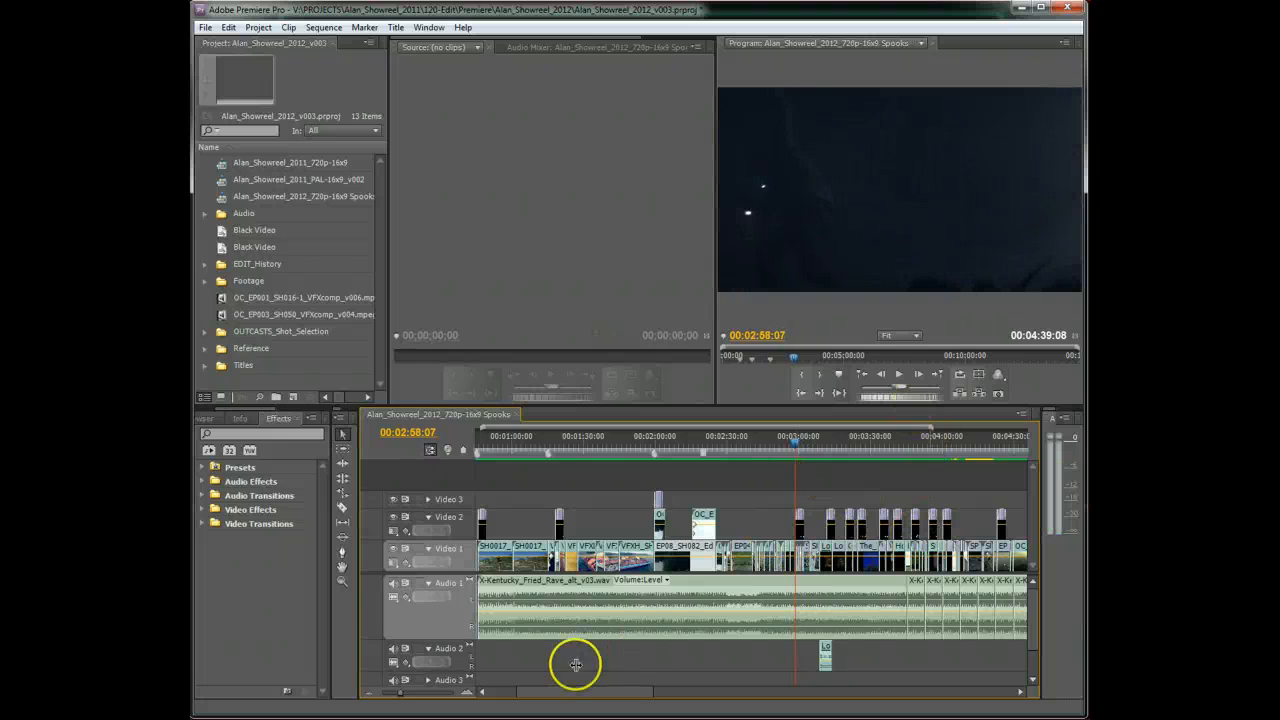
click(465, 691)
click(465, 691)
click(465, 691)
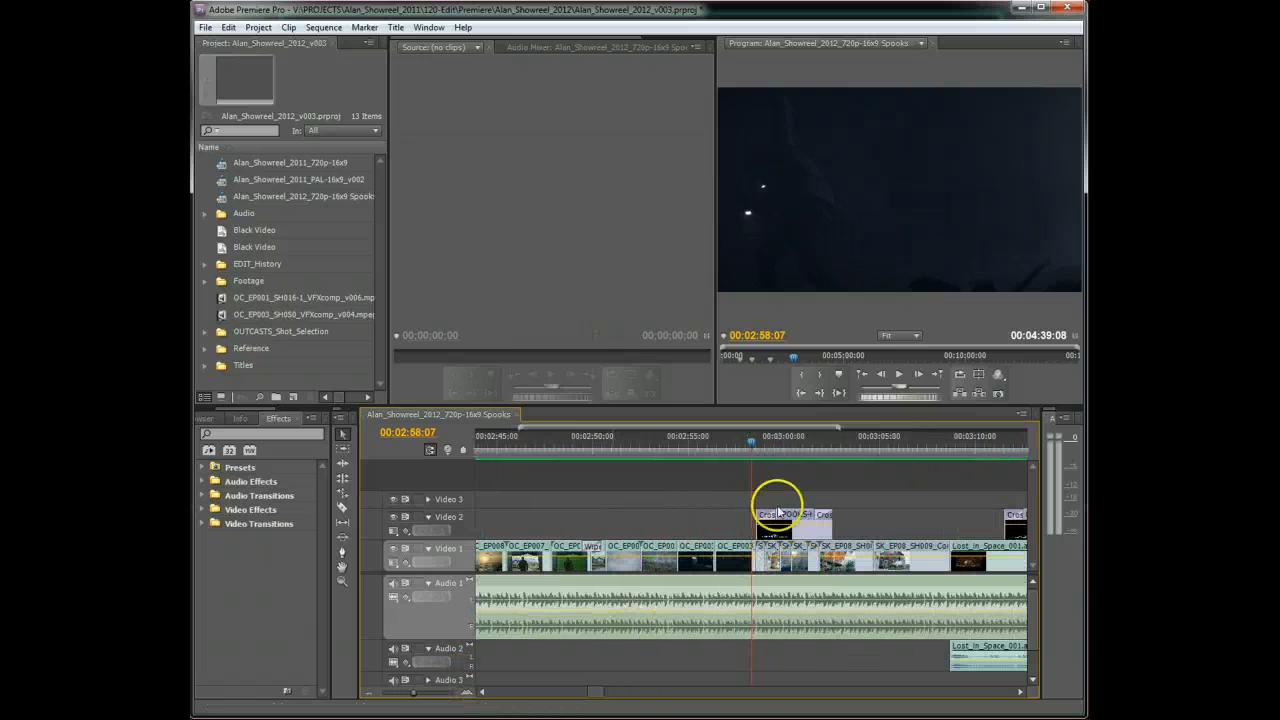
click(474, 691)
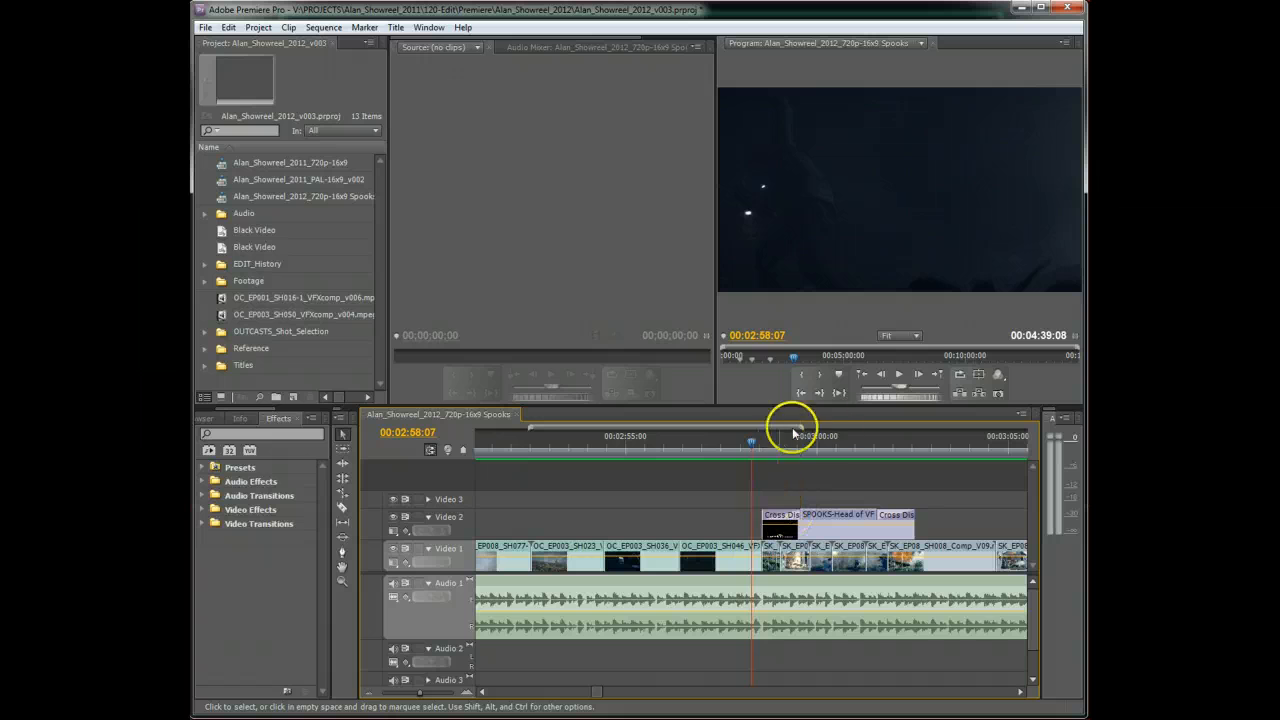
click(937, 378)
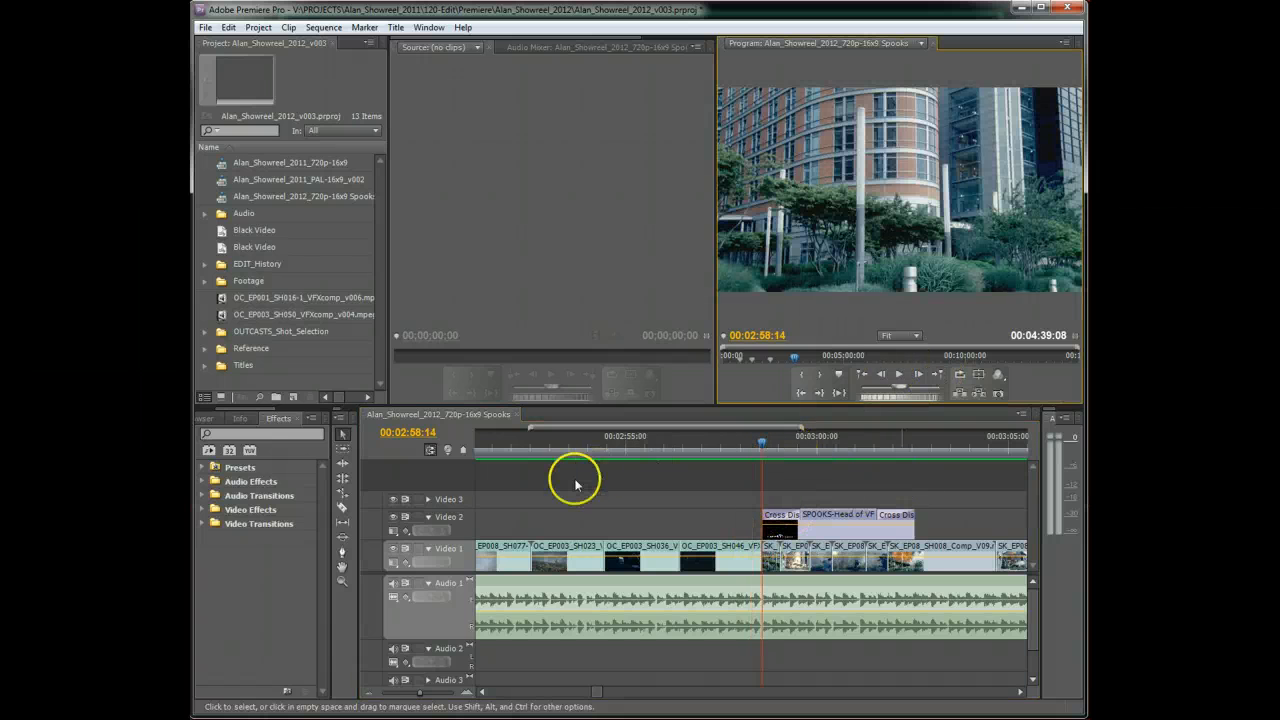
click(463, 452)
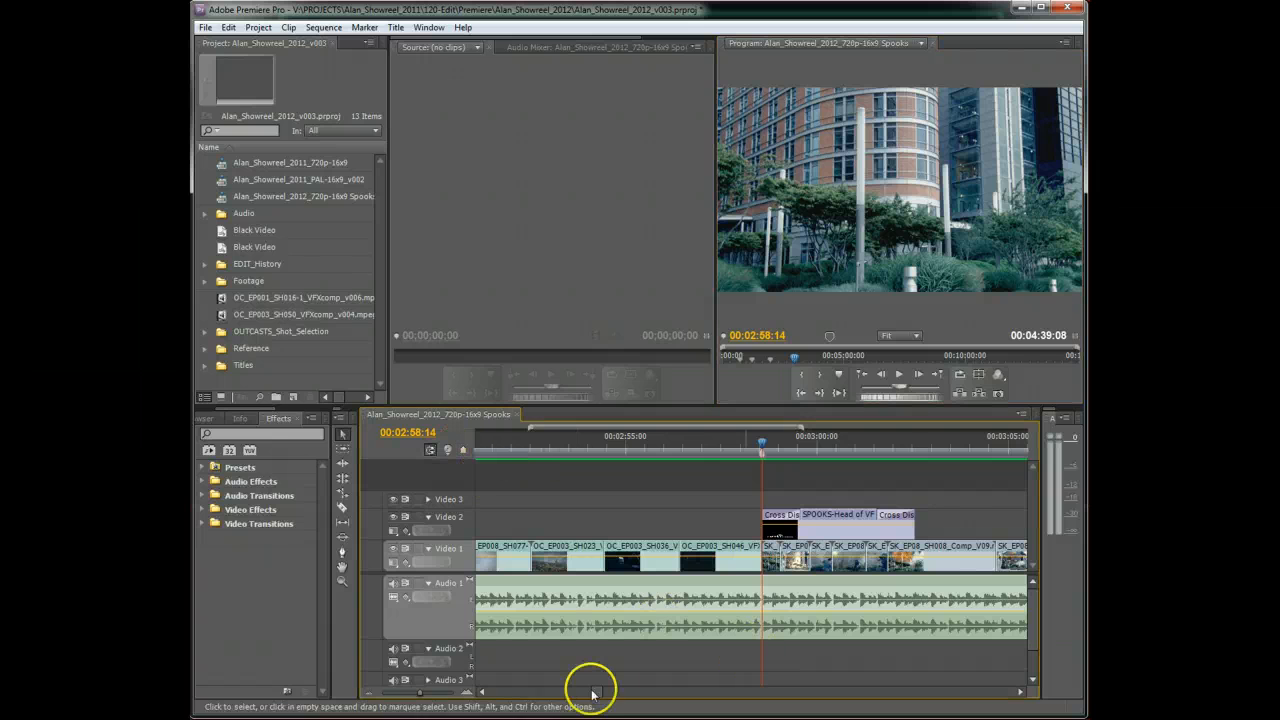
Step: Add a sequence marker at 00:03:08:17, the cut where the first Lost in Space clip begins
click(369, 692)
click(369, 692)
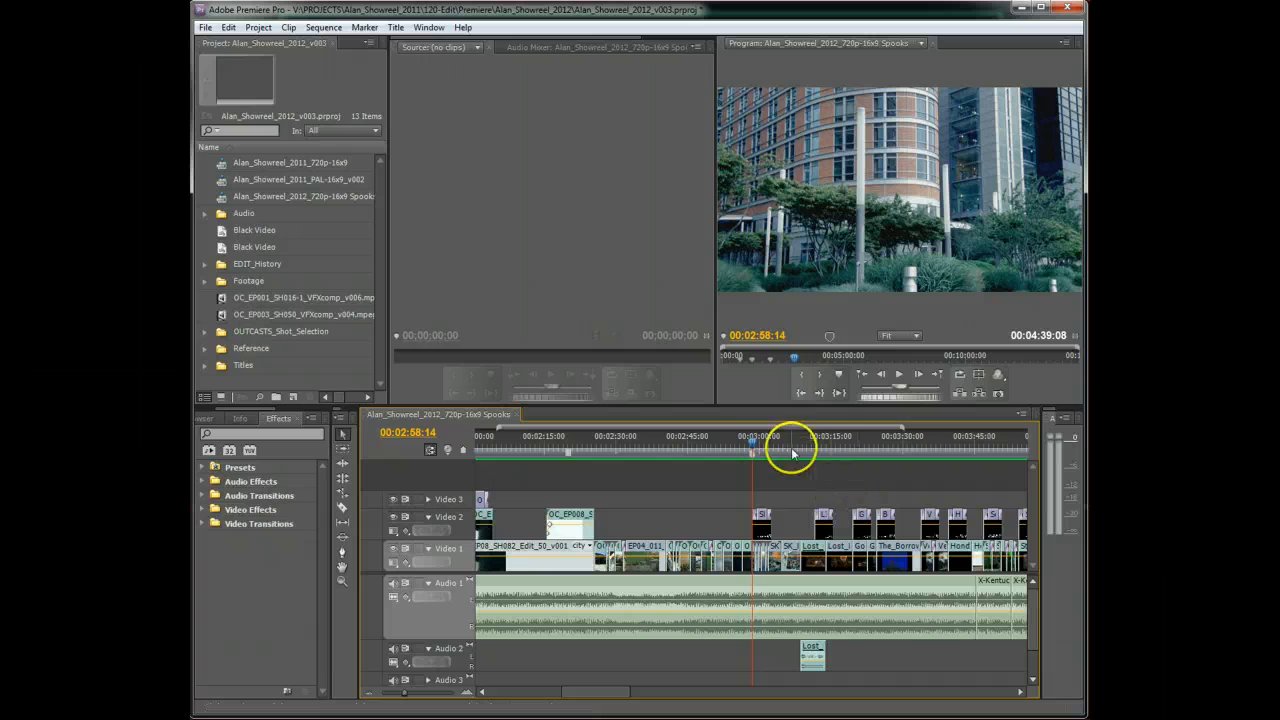
mouse_move(751, 444)
mouse_down()
mouse_move(853, 460)
mouse_move(809, 466)
mouse_move(797, 483)
mouse_move(814, 480)
mouse_move(794, 488)
mouse_up()
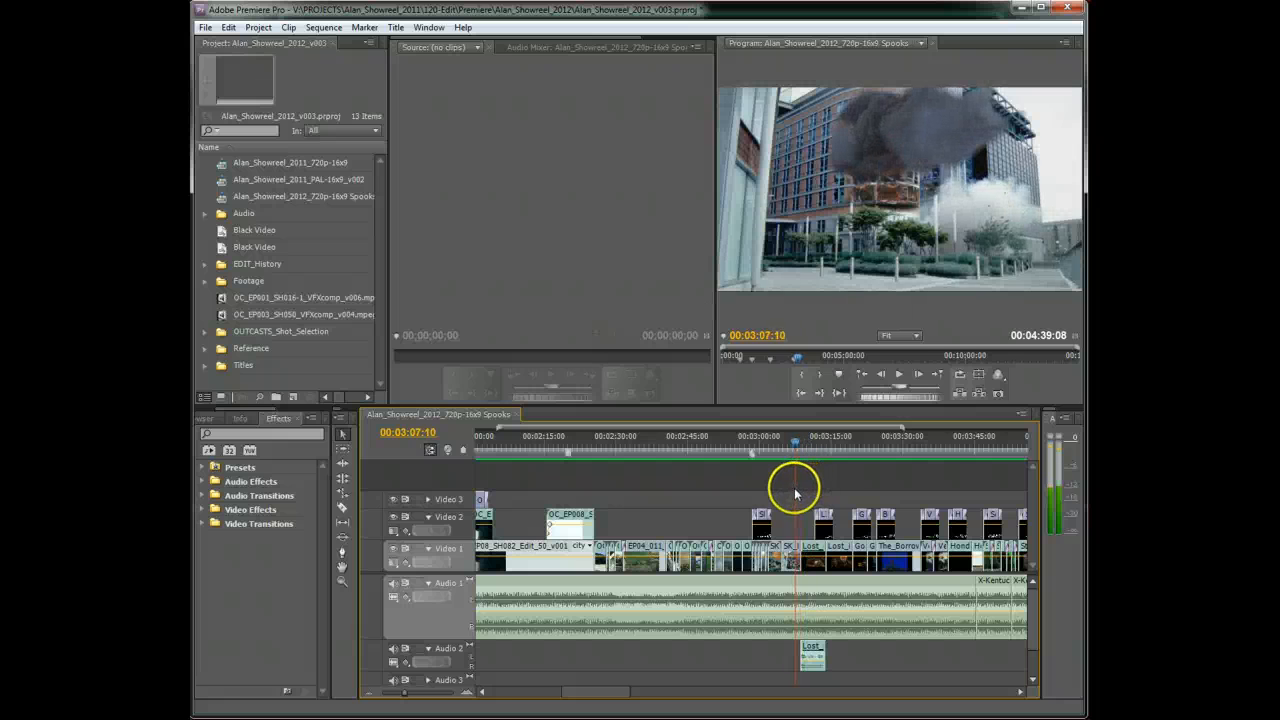
click(936, 376)
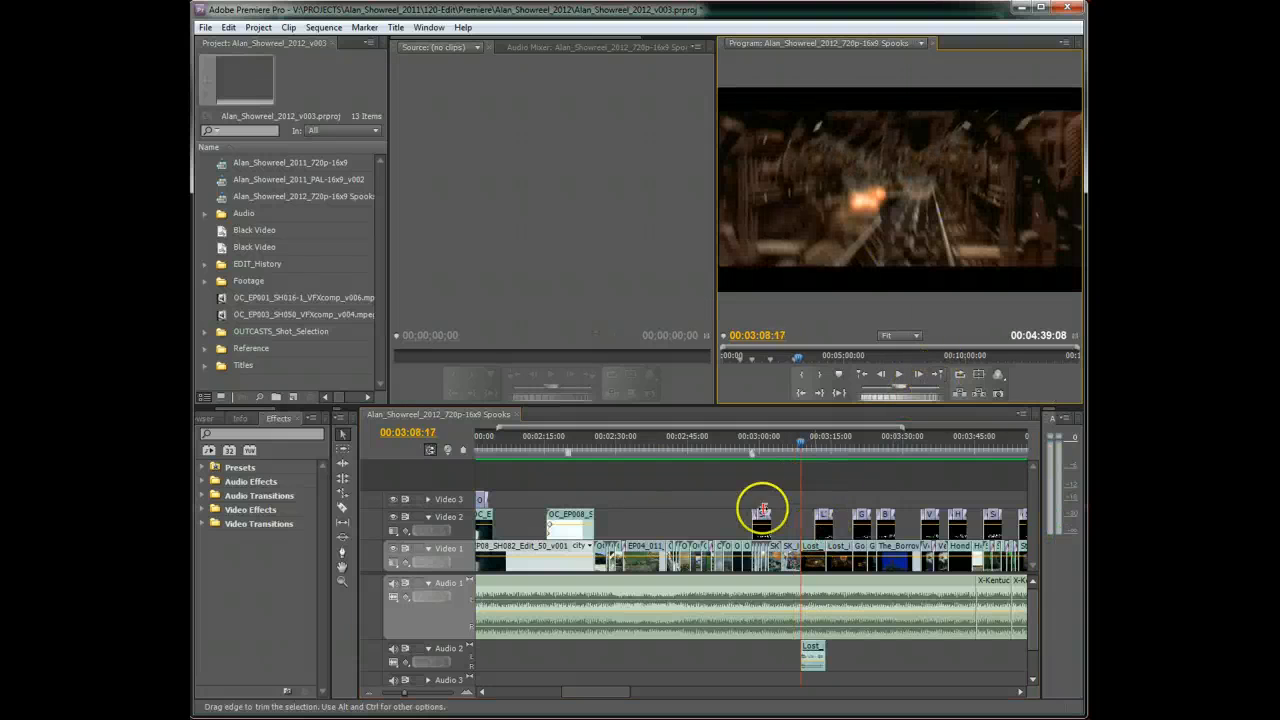
click(466, 452)
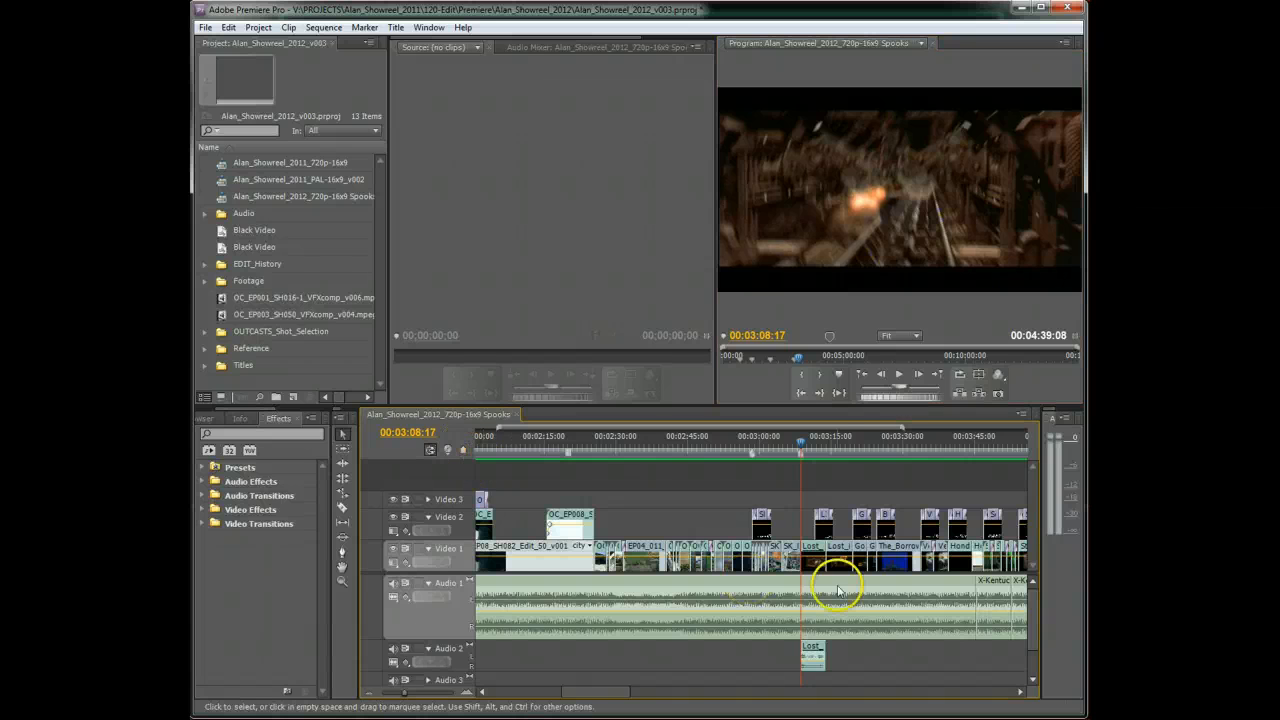
Step: Add a sequence marker at 00:03:33:18, the cut near the end of The_Borrowers footage
scroll(600, 695, down, 5)
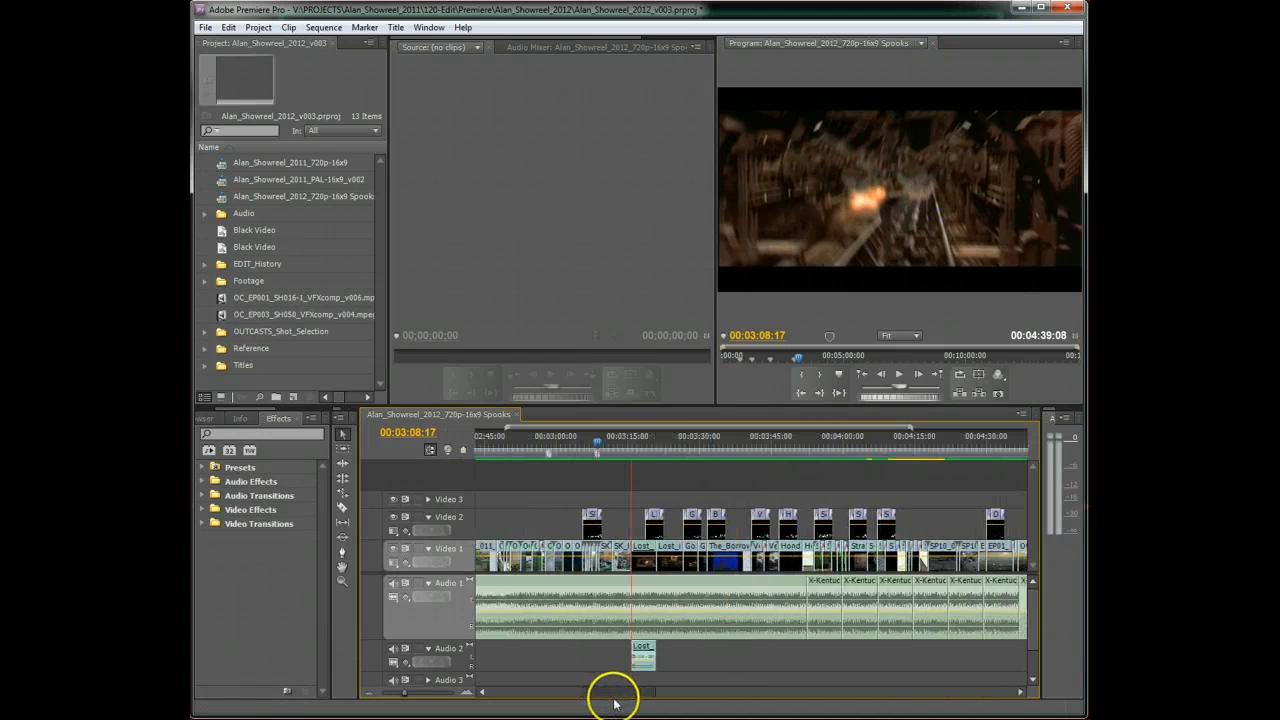
drag(618, 700, 620, 699)
drag(592, 450, 709, 465)
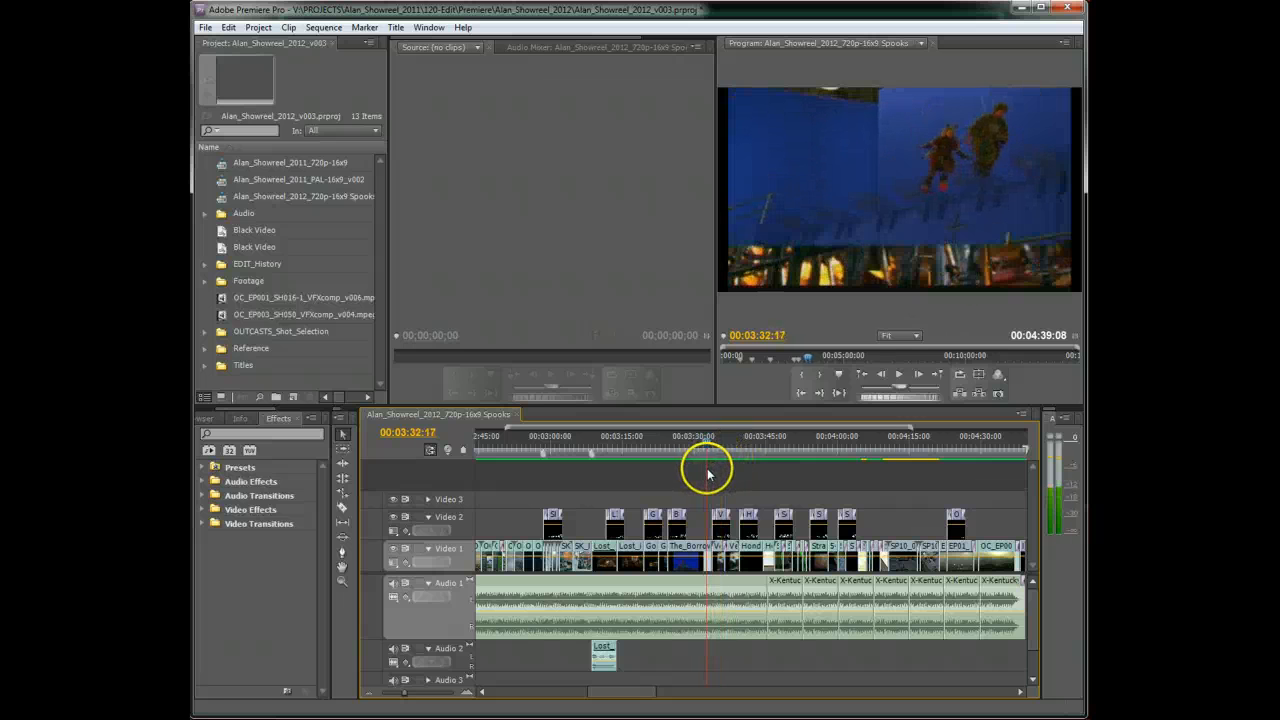
click(927, 376)
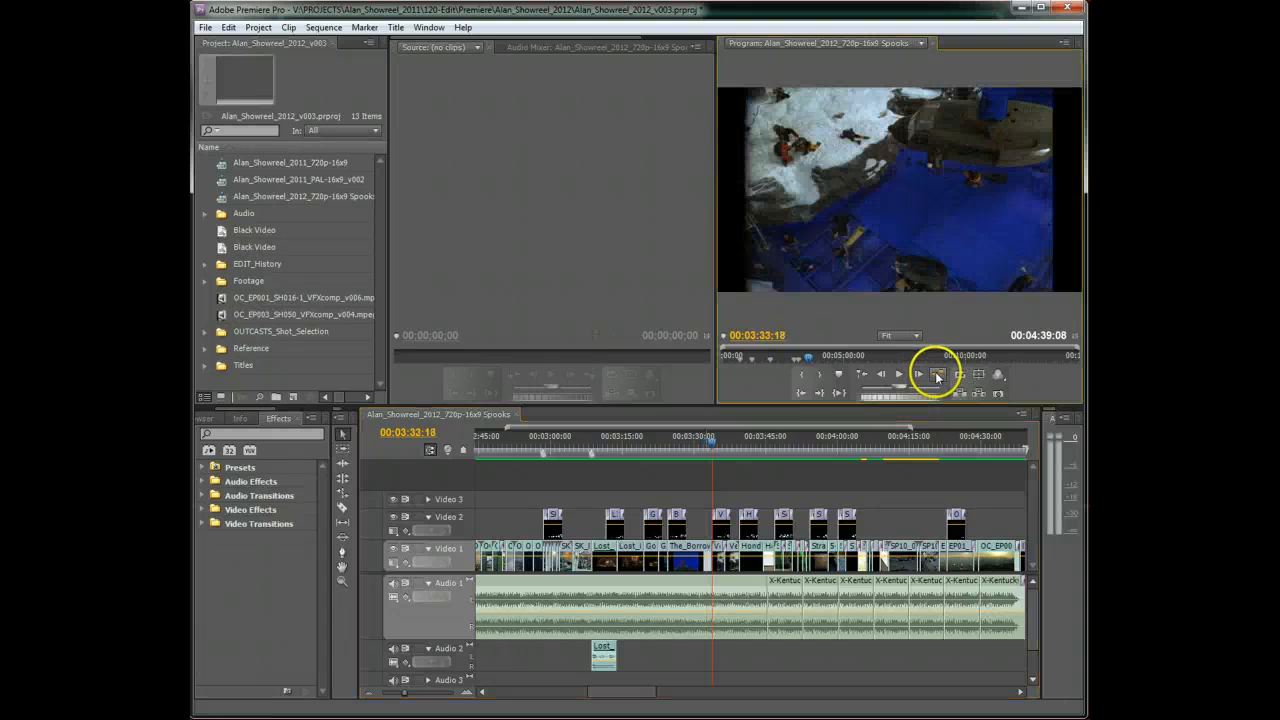
click(466, 452)
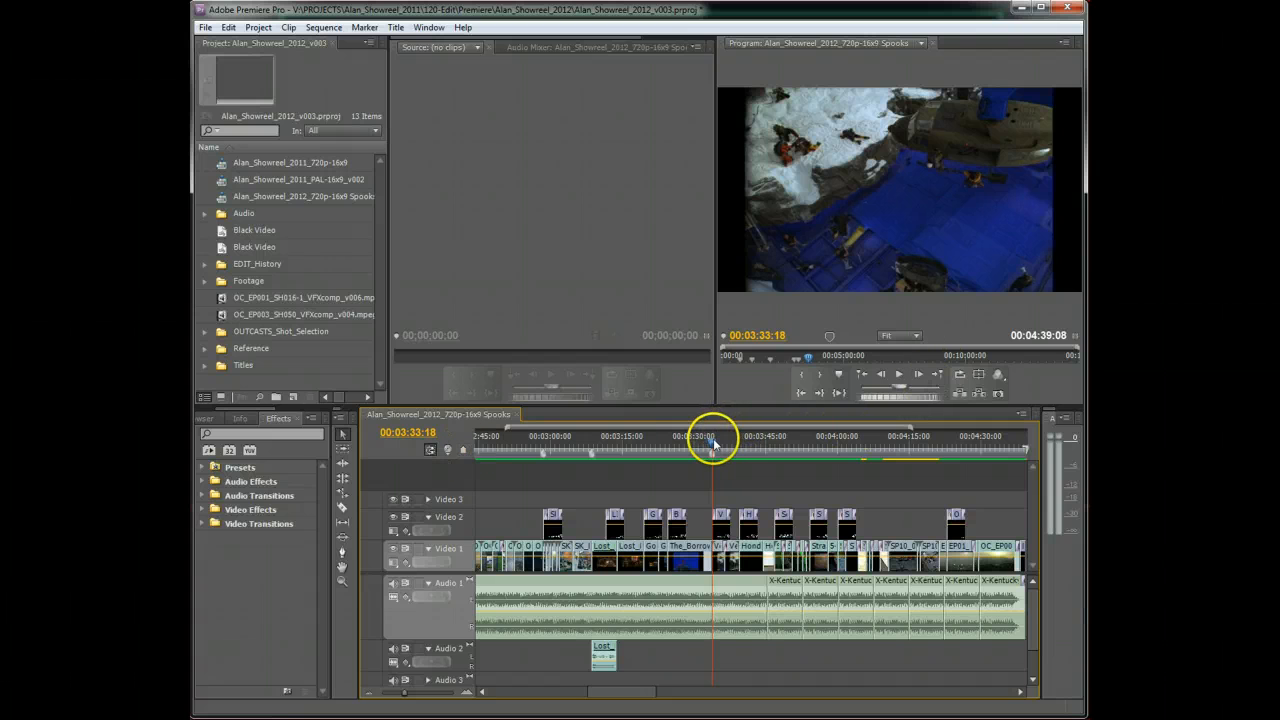
Step: Add a sequence marker at 00:03:39:13, the cut where the first Honda clip begins on Video 1
drag(713, 445, 736, 458)
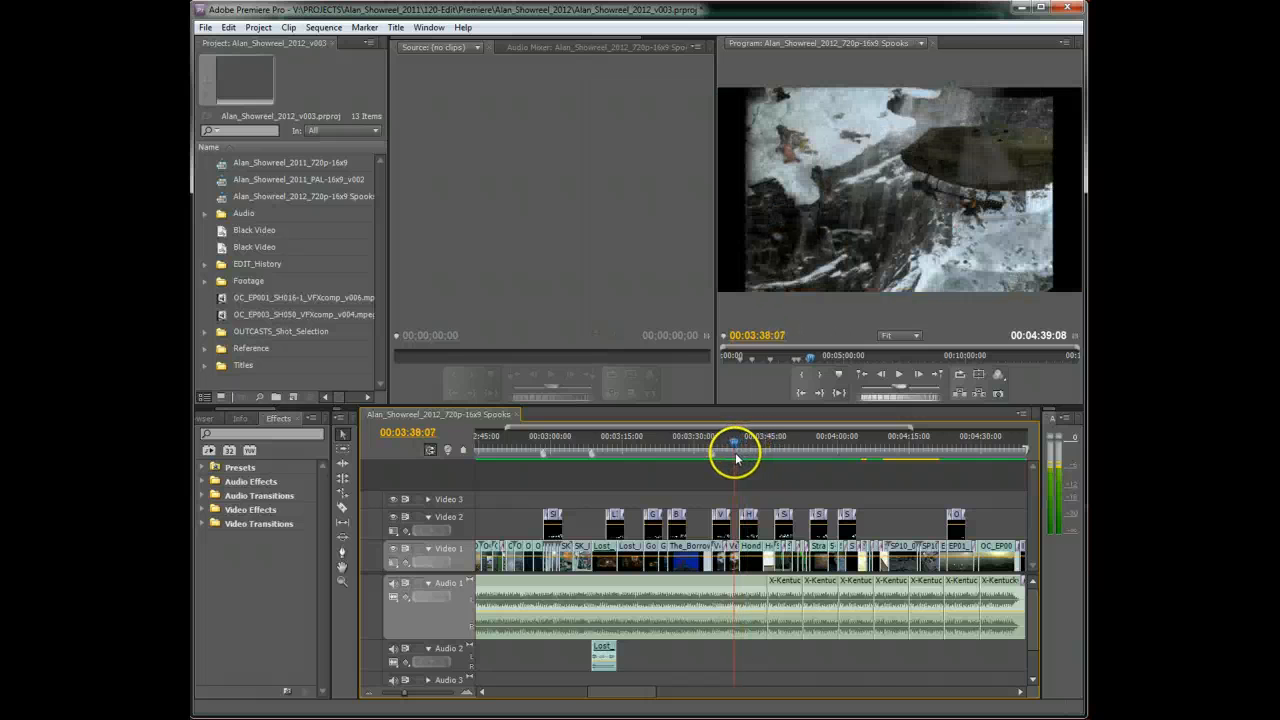
click(939, 374)
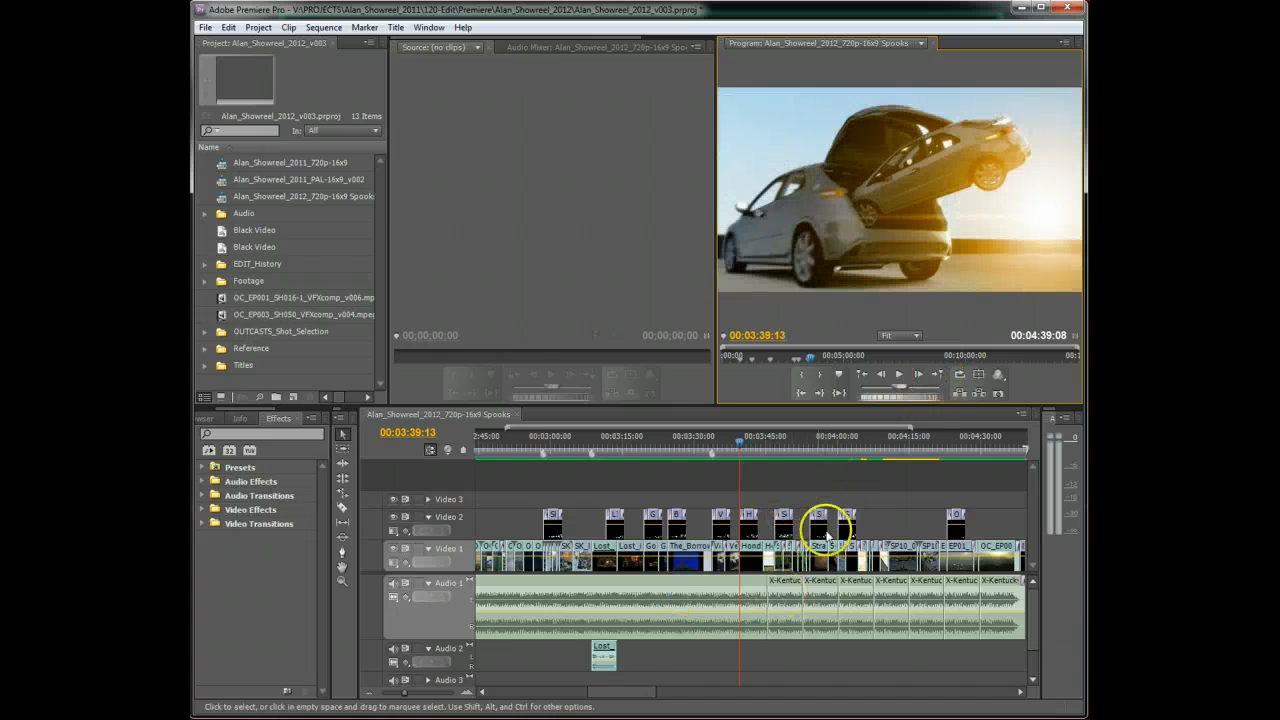
click(464, 451)
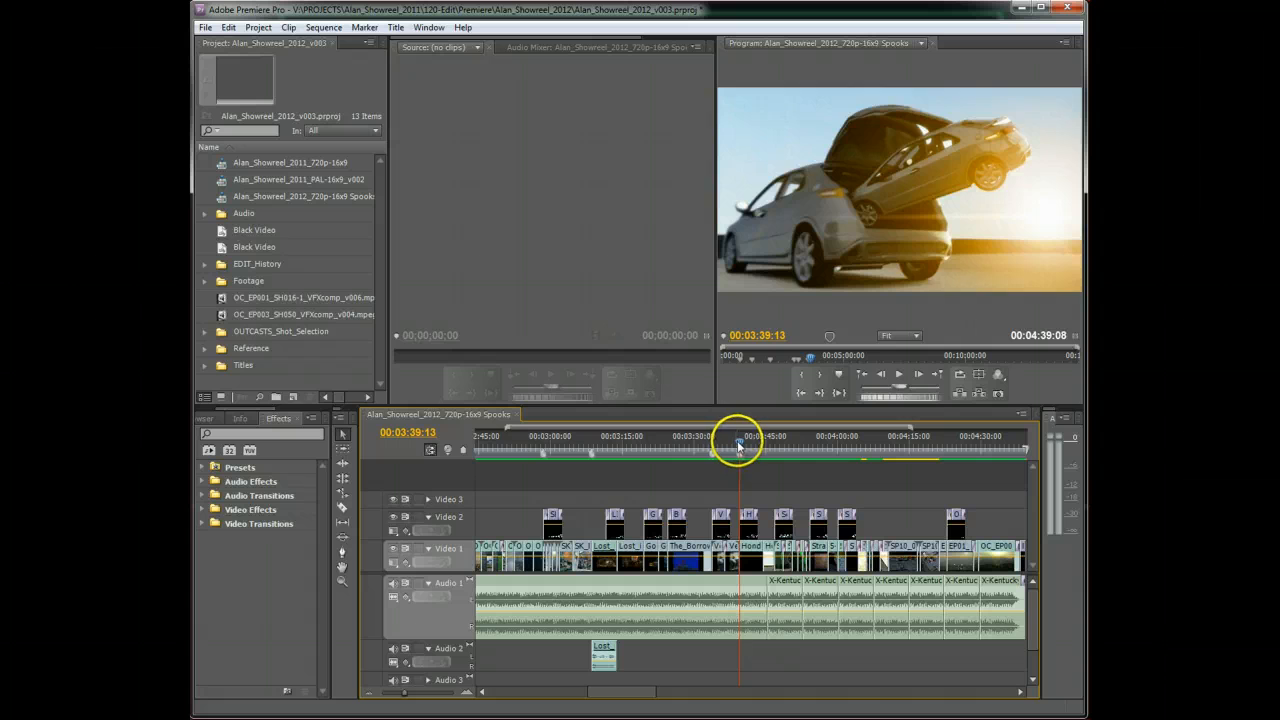
Step: Add sequence markers at 00:03:46:23, the cut after the Honda clips, and at 00:03:54:07, where the Strange clip begins
drag(738, 447, 771, 471)
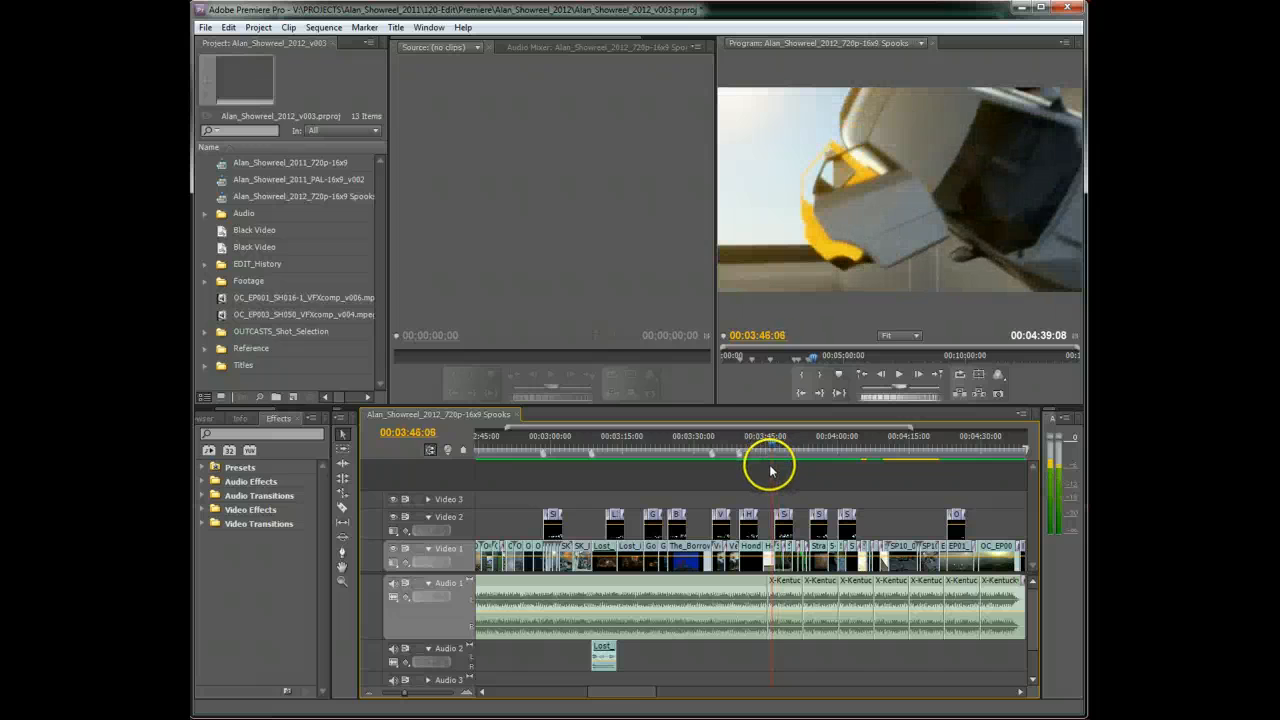
click(937, 376)
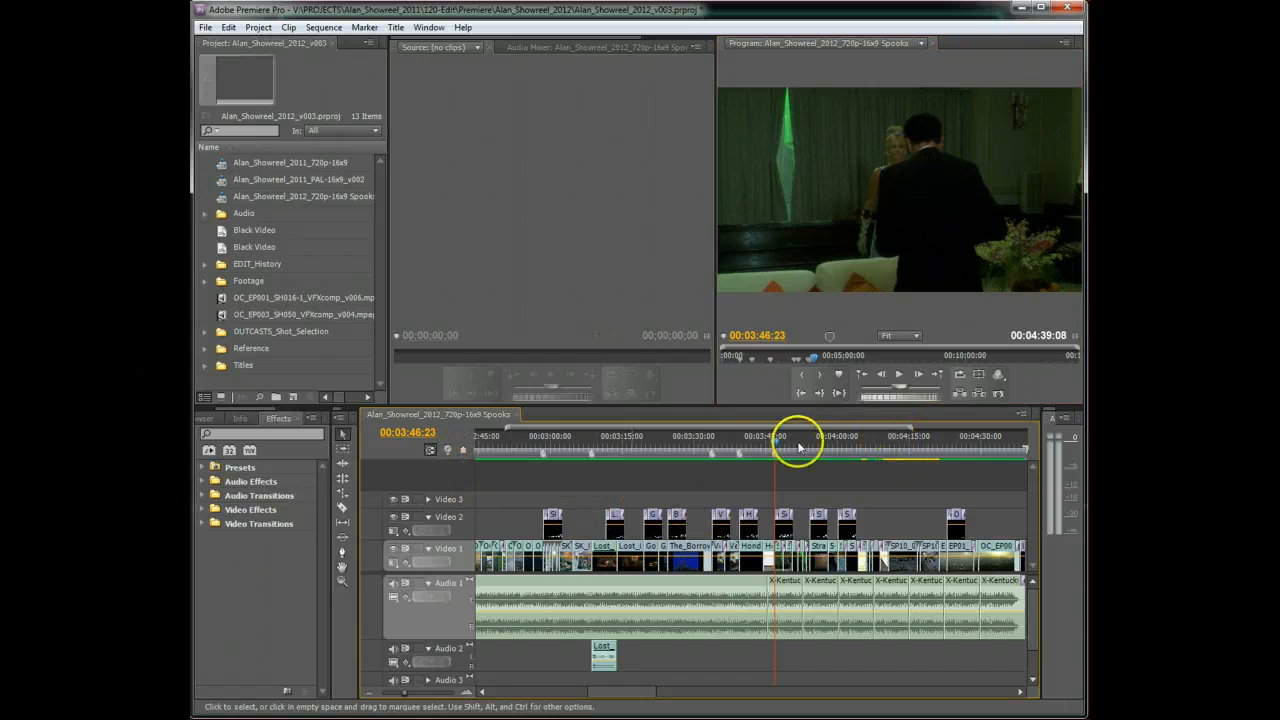
drag(773, 437, 810, 477)
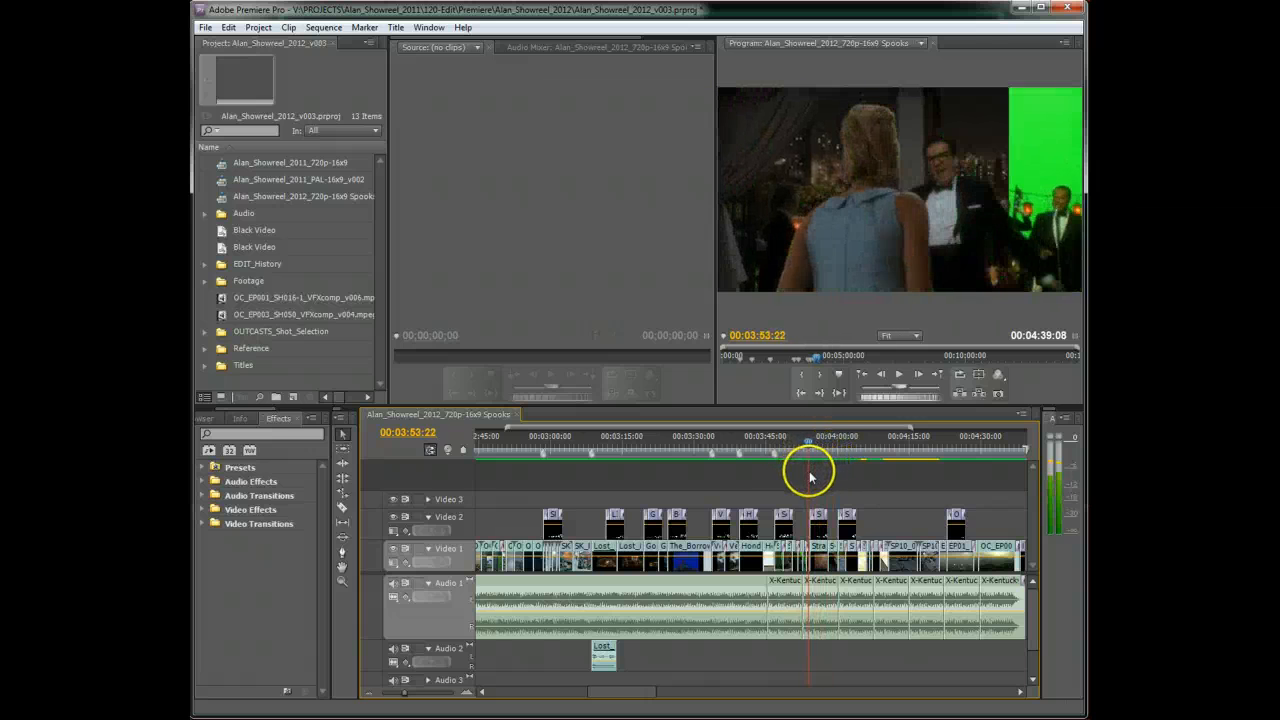
click(936, 374)
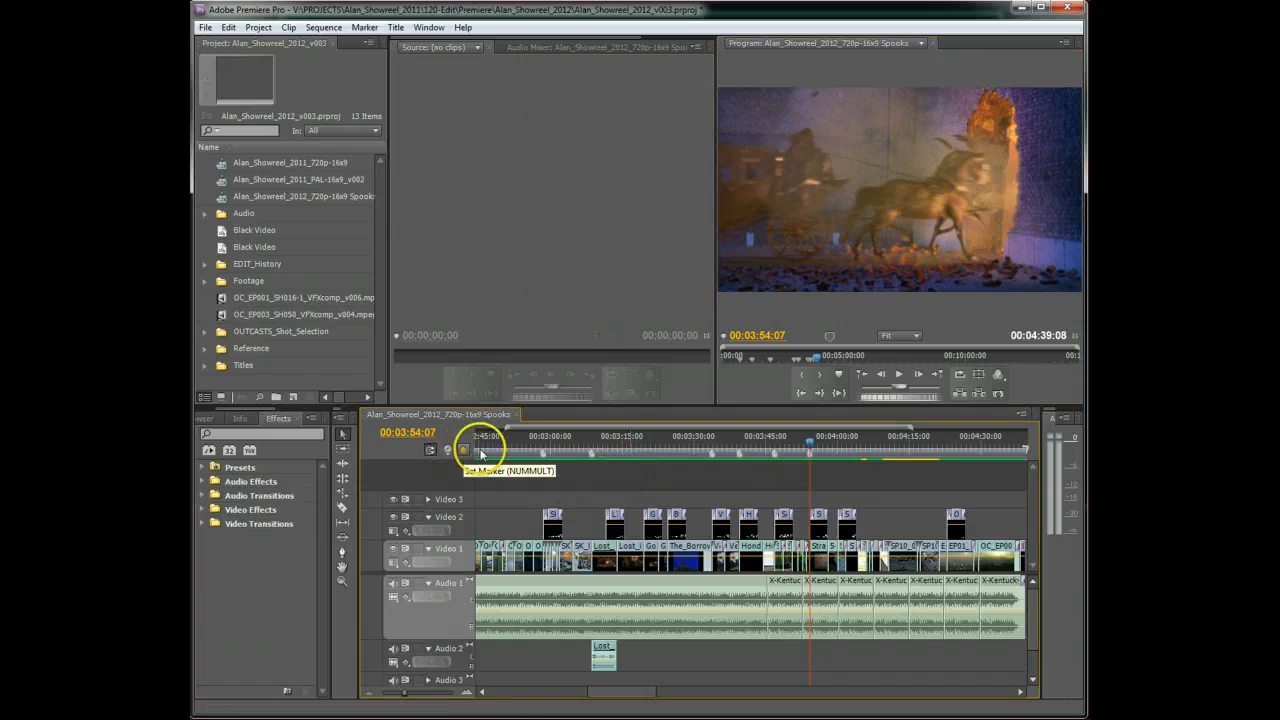
Step: Add a sequence marker at 00:03:58:03, the cut where the Strange clip ends on Video 1
drag(810, 447, 829, 446)
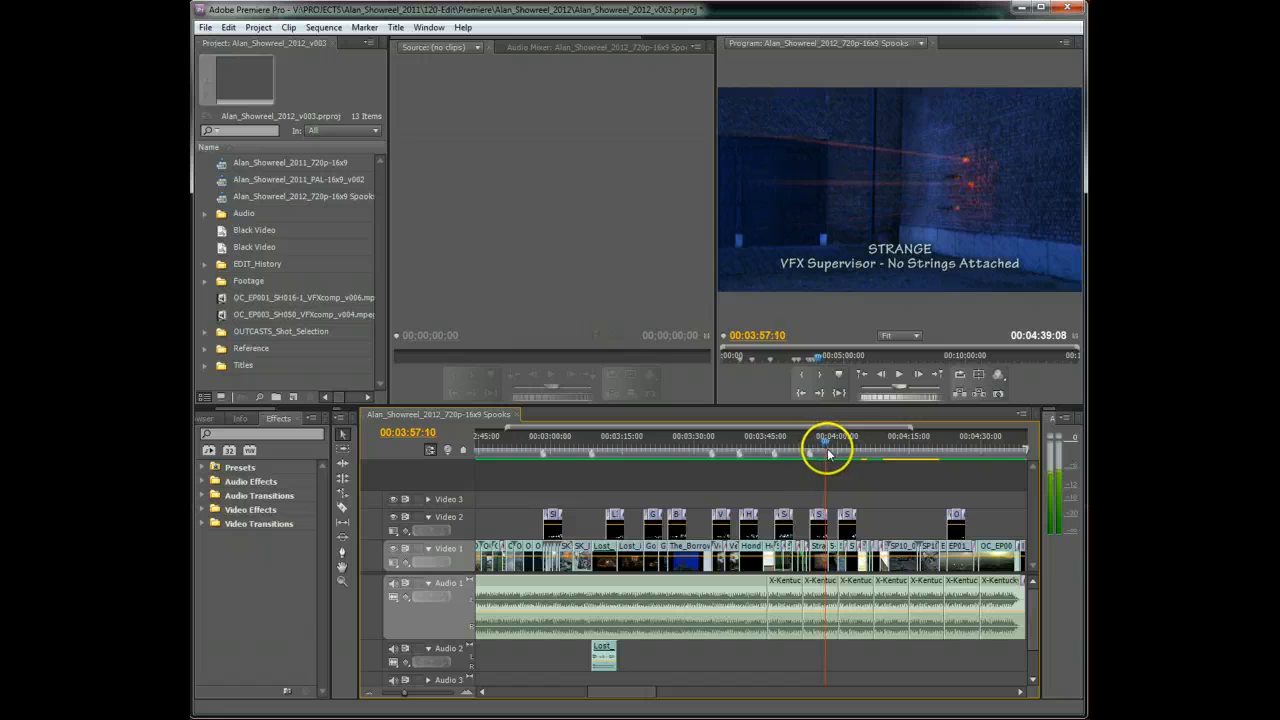
click(938, 375)
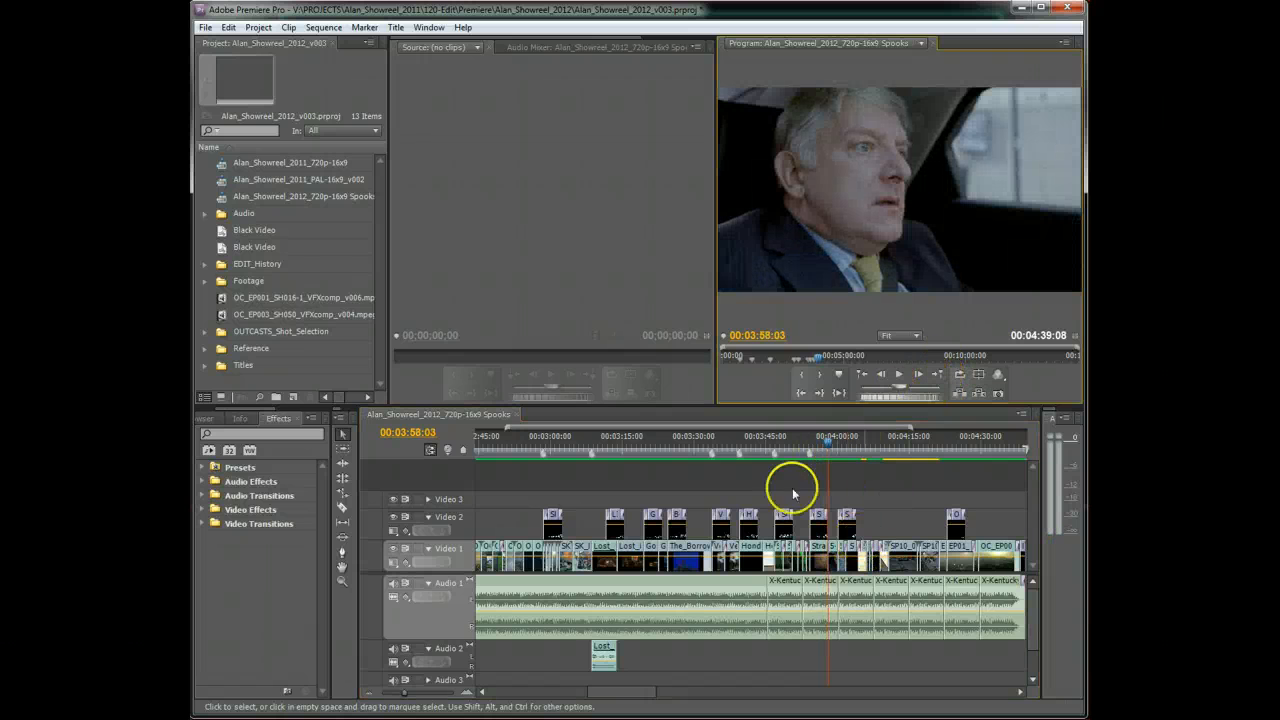
click(463, 450)
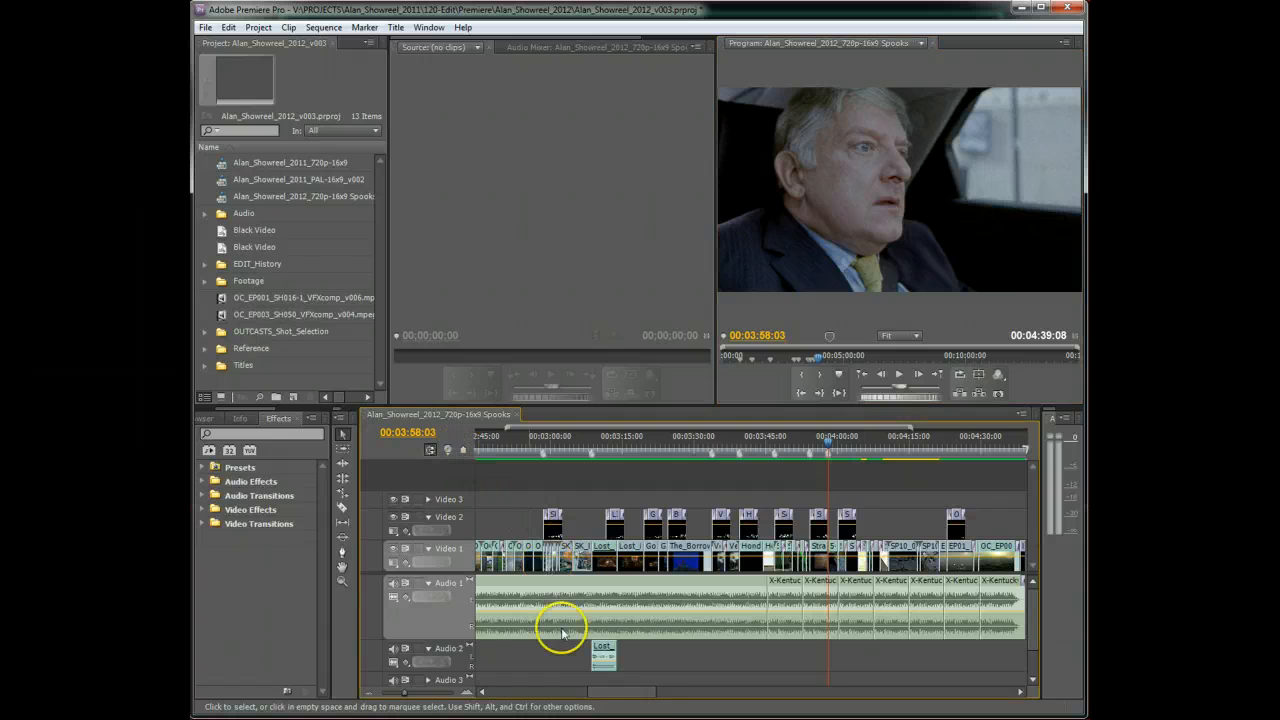
Step: Add a sequence marker at 00:04:21:09, the cut where the first EP01_SH055 clip begins just before the OUTCASTS title
drag(634, 689, 645, 692)
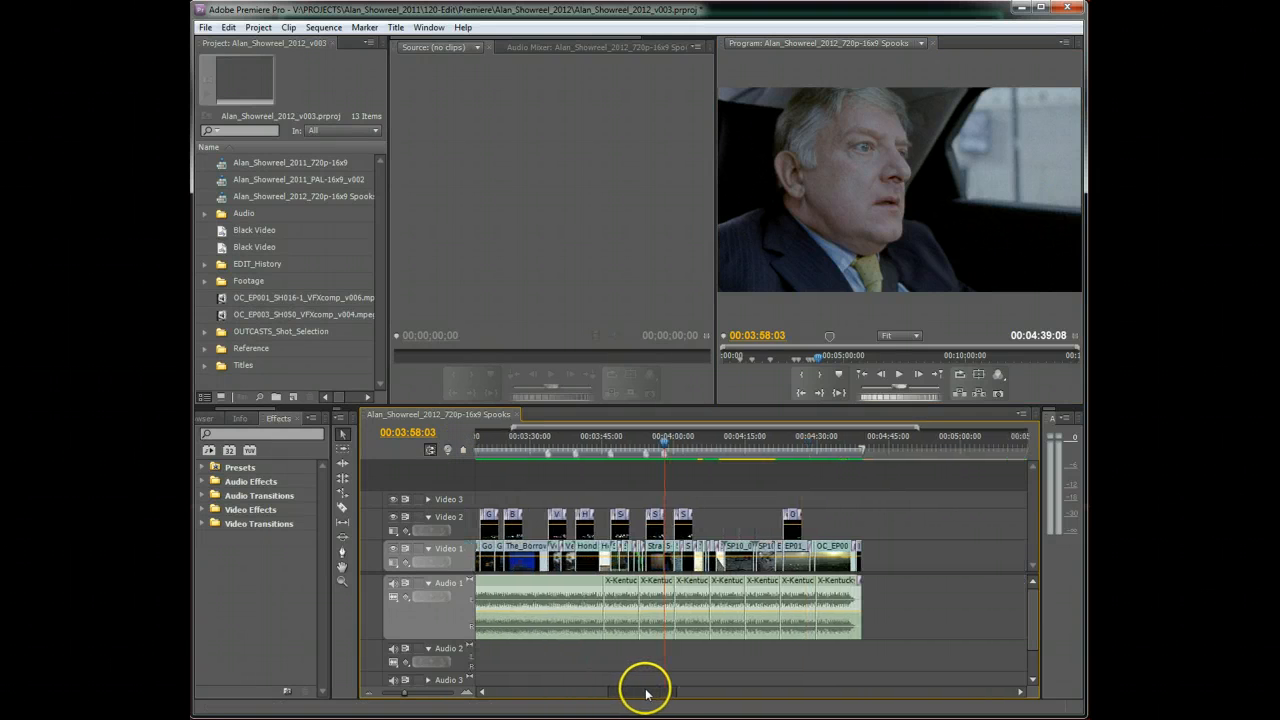
drag(671, 447, 777, 477)
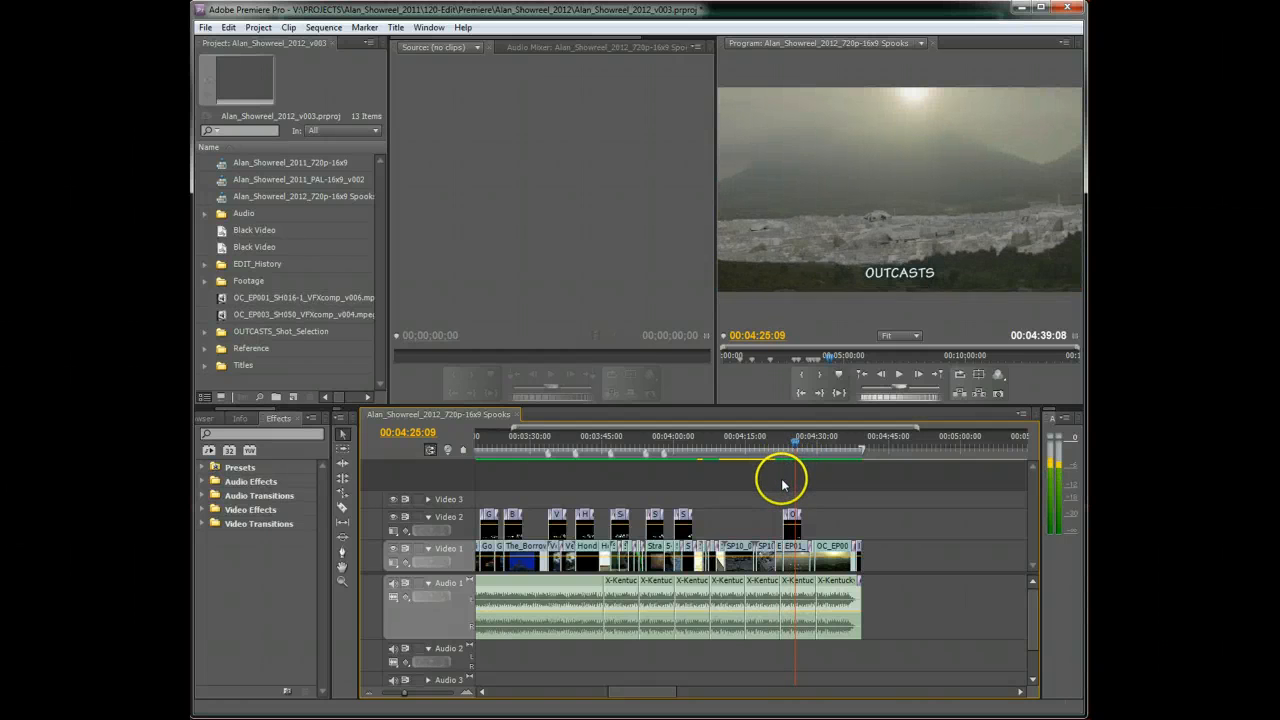
click(939, 376)
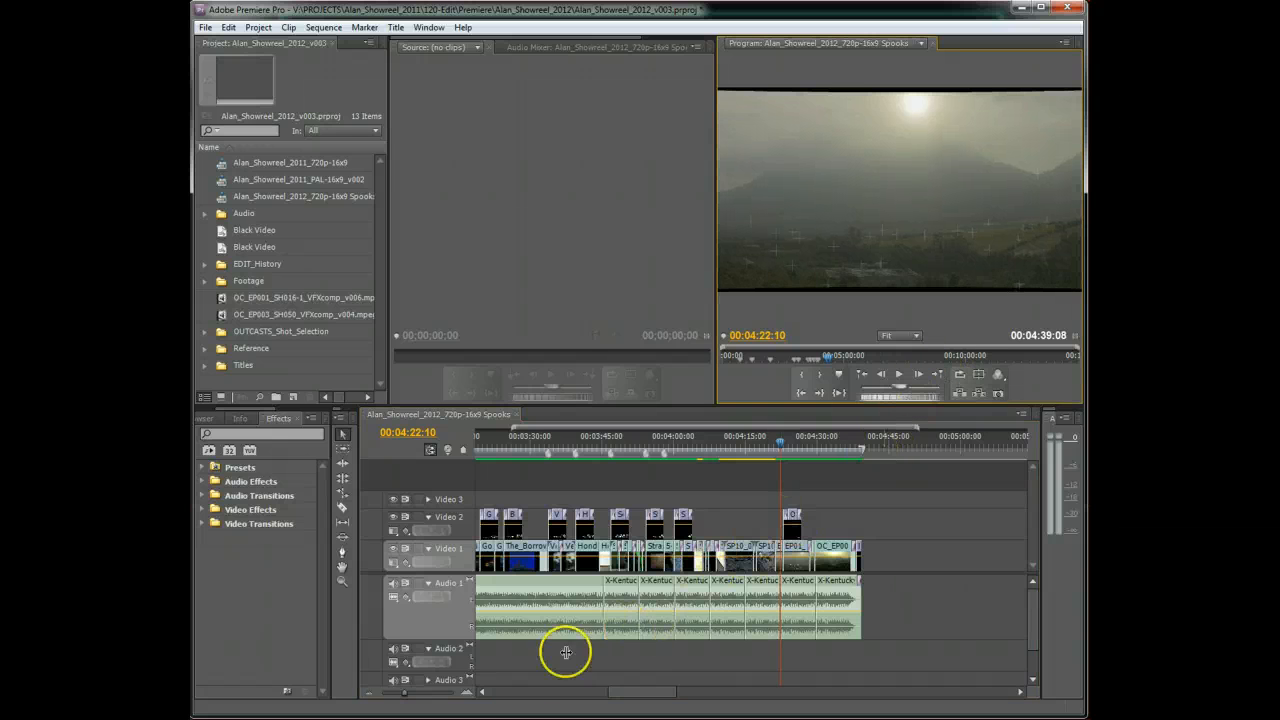
click(464, 693)
click(464, 693)
click(464, 693)
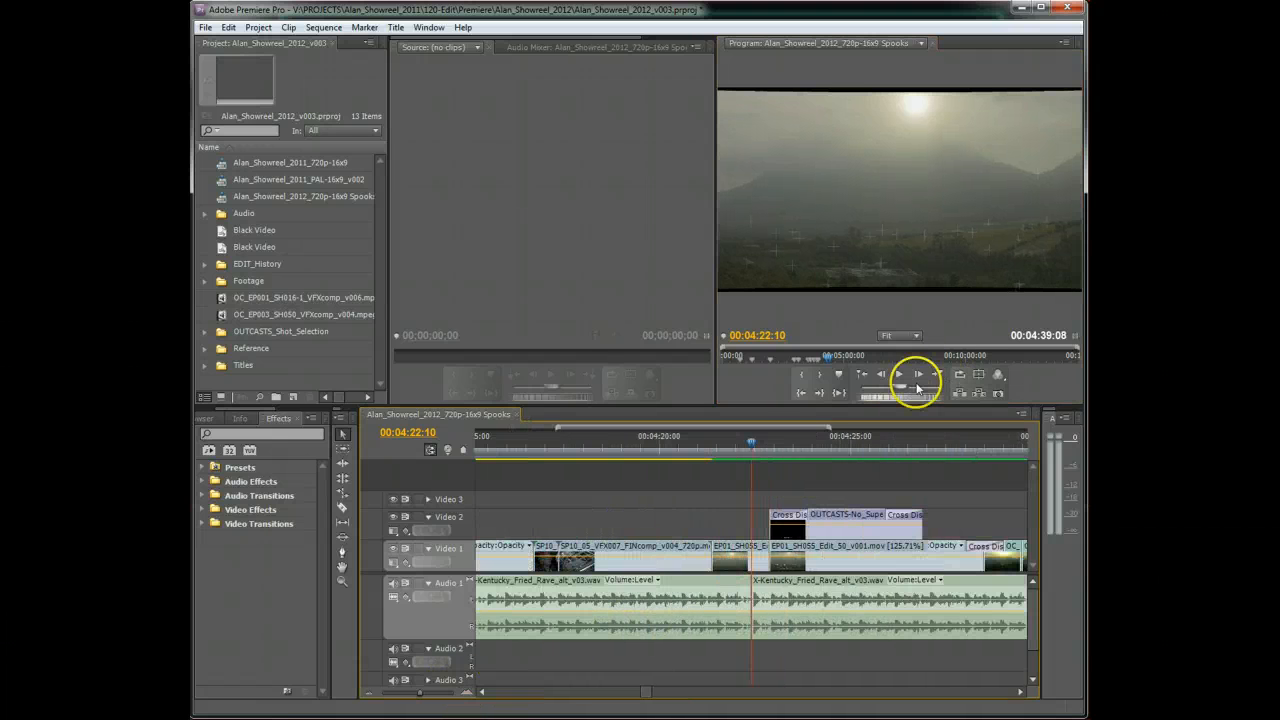
drag(750, 445, 697, 441)
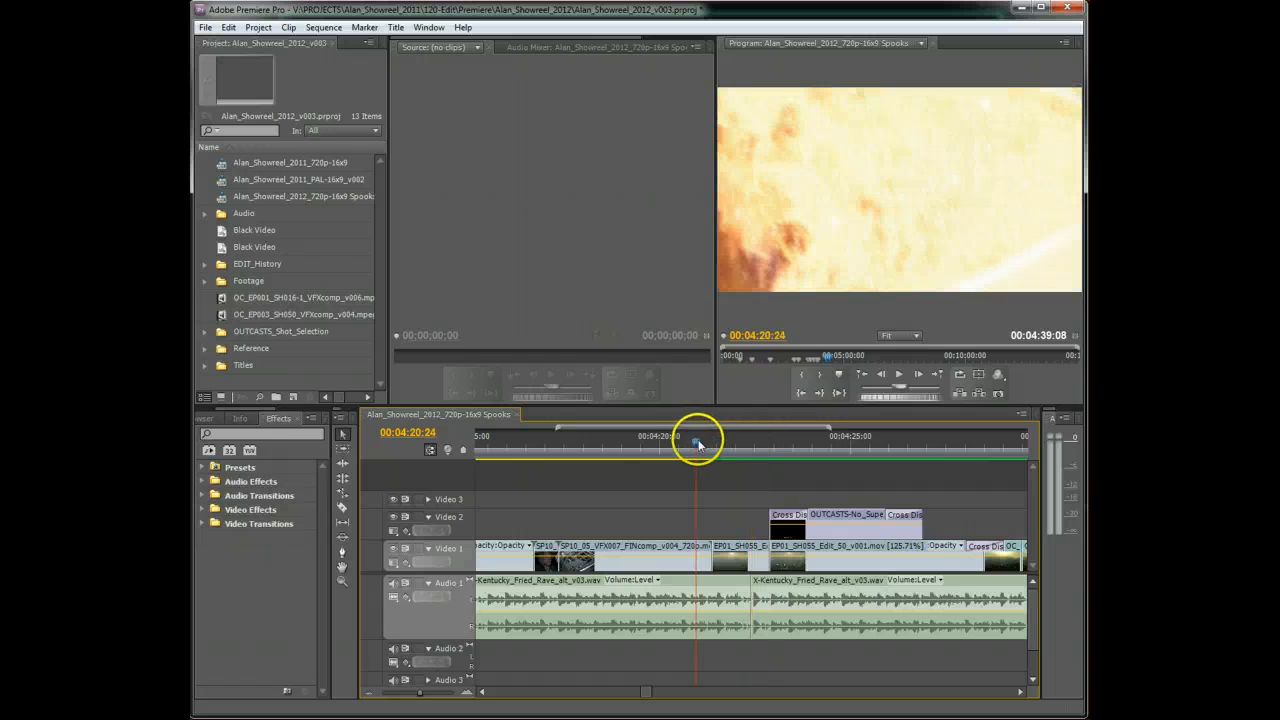
click(938, 375)
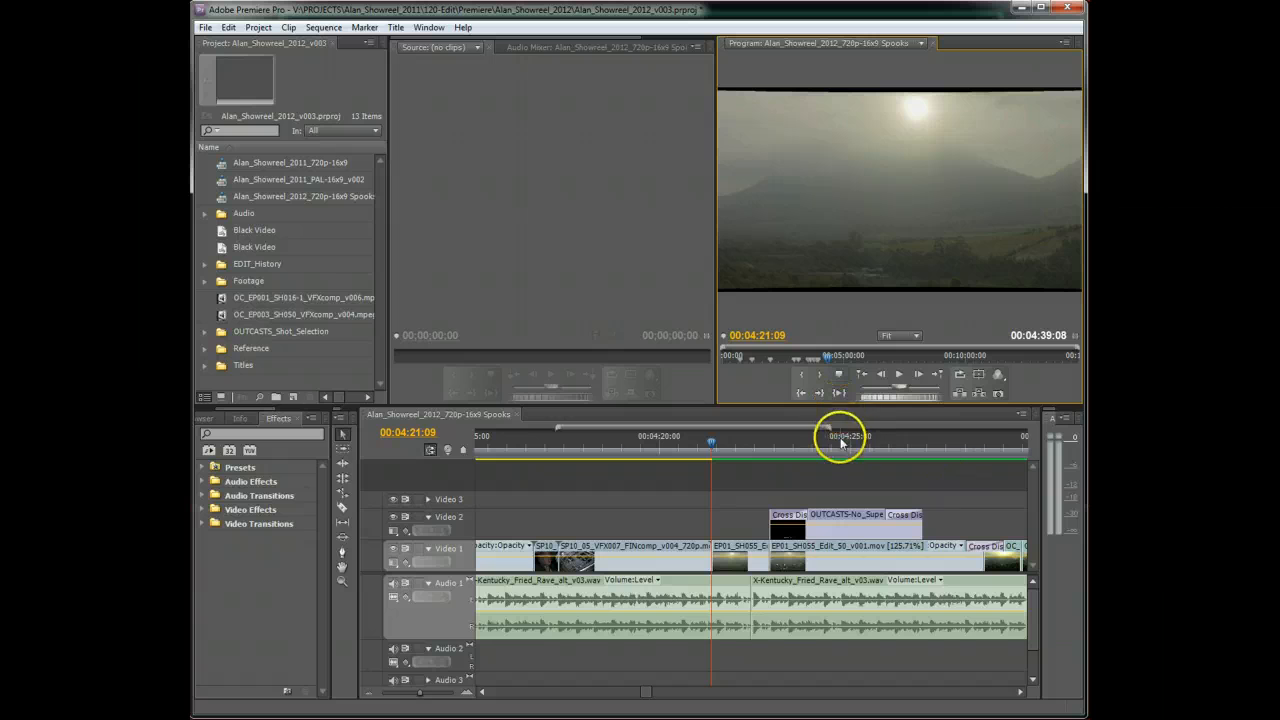
click(463, 451)
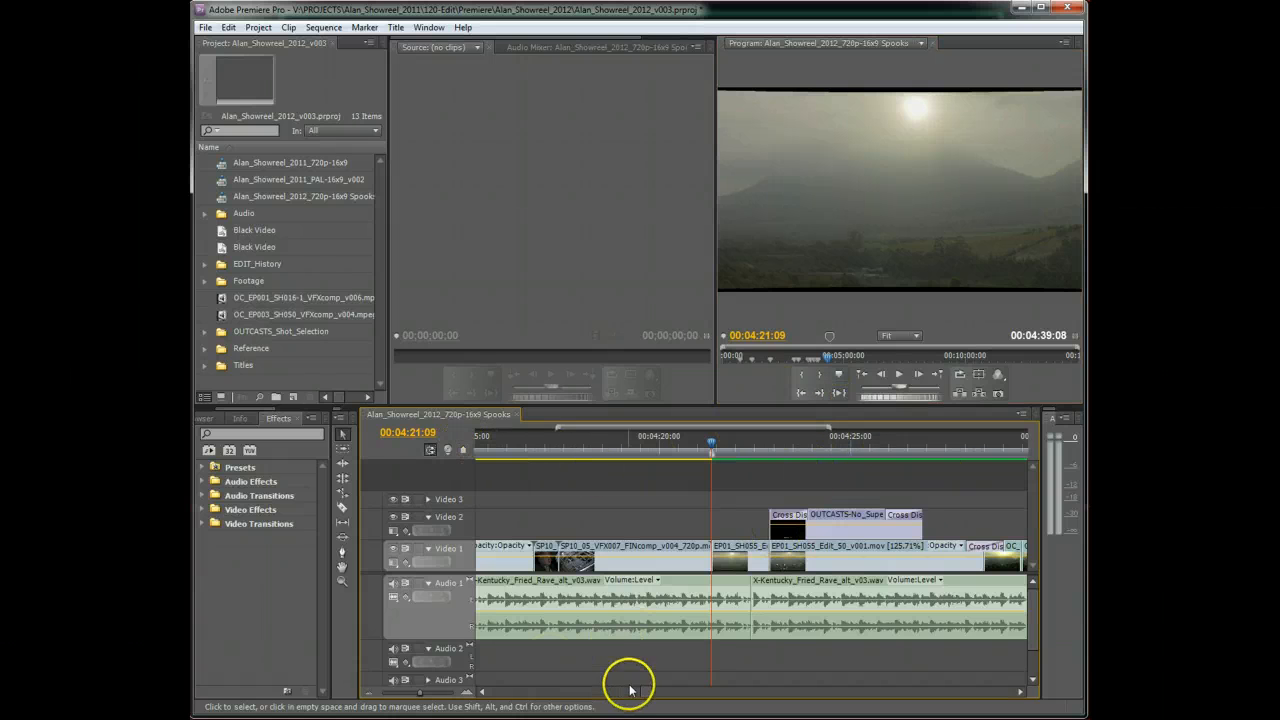
Step: Review the closing footage up to the final black video at 00:04:38:16, and examine the markers across the whole sequence
drag(649, 689, 656, 702)
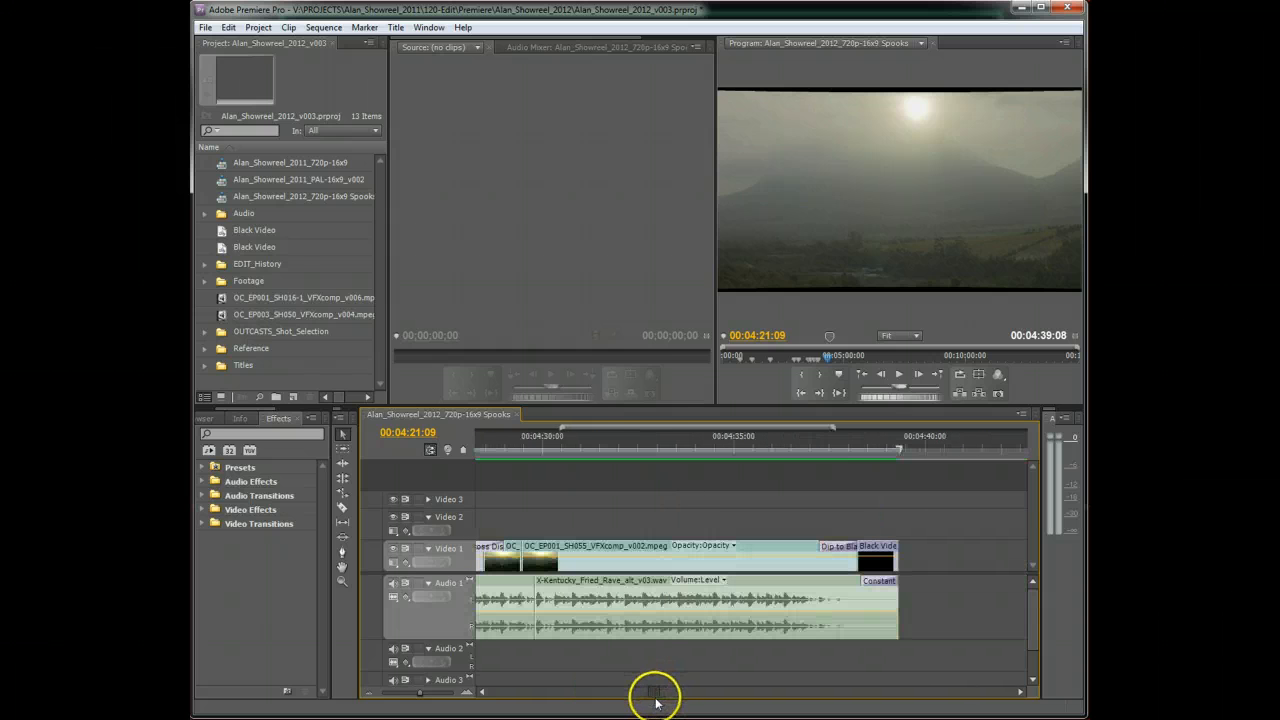
click(371, 690)
drag(538, 443, 810, 450)
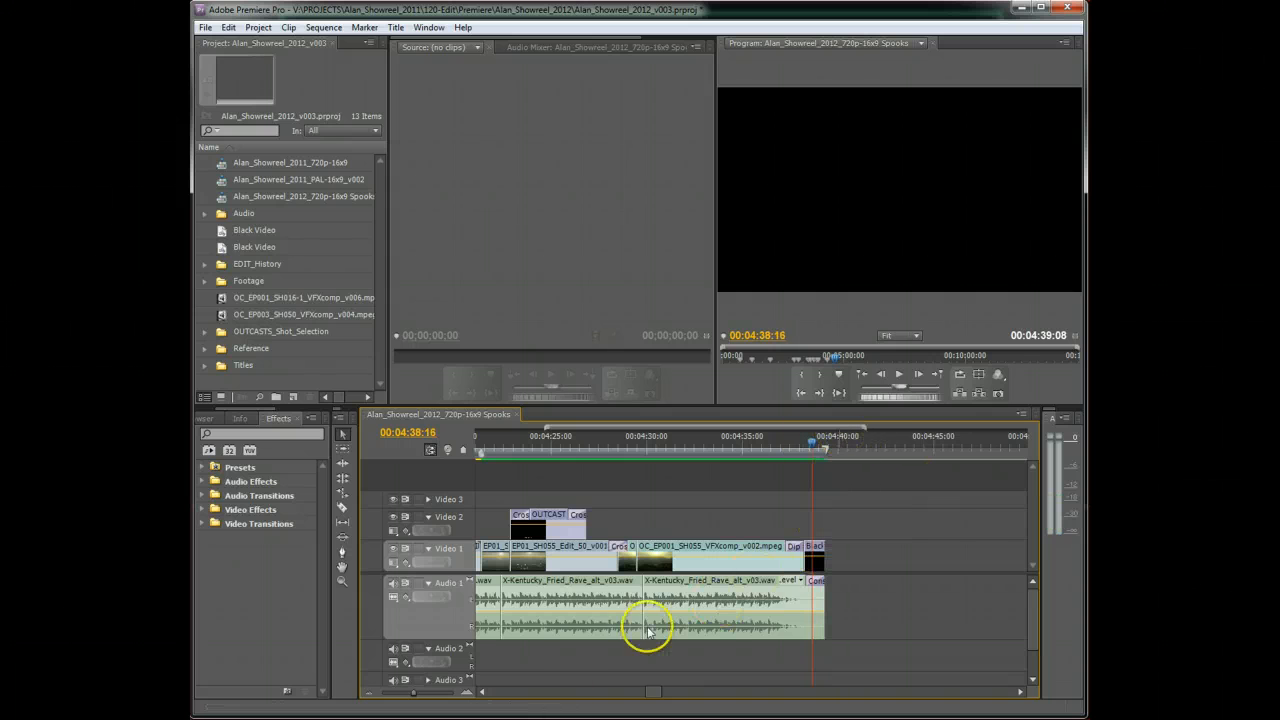
drag(657, 693, 473, 690)
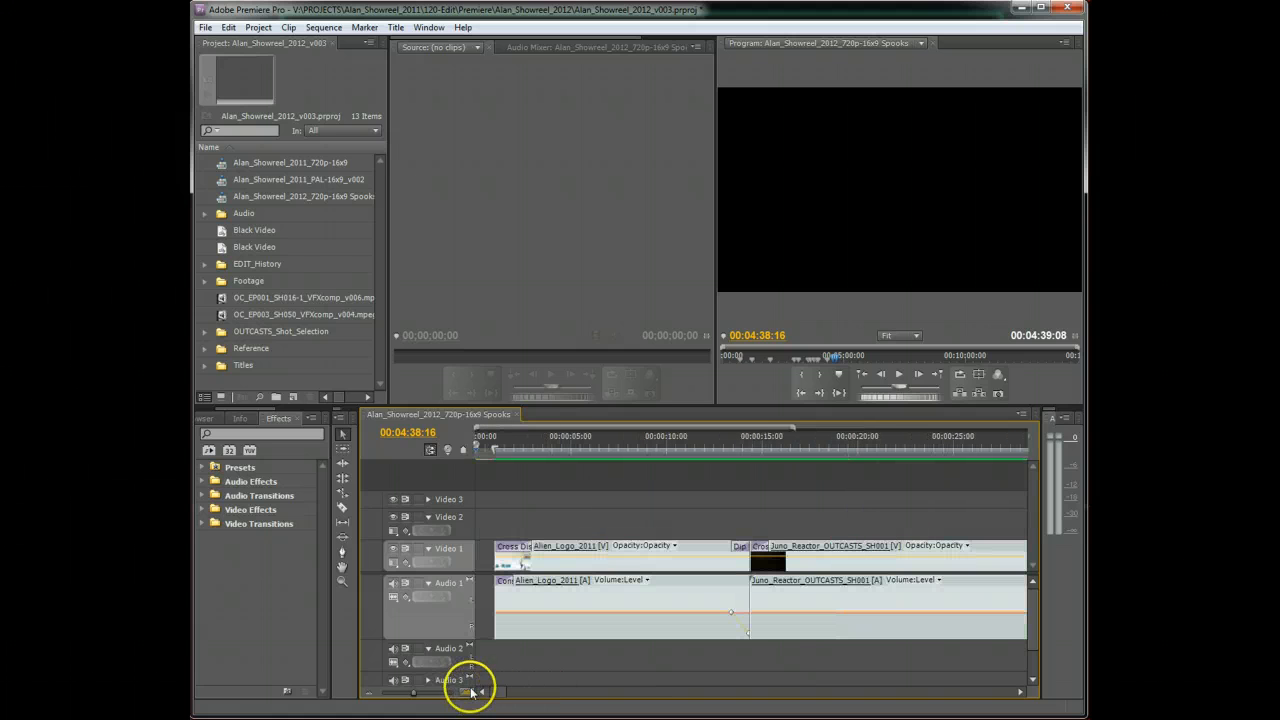
click(366, 699)
click(366, 699)
click(366, 699)
click(366, 699)
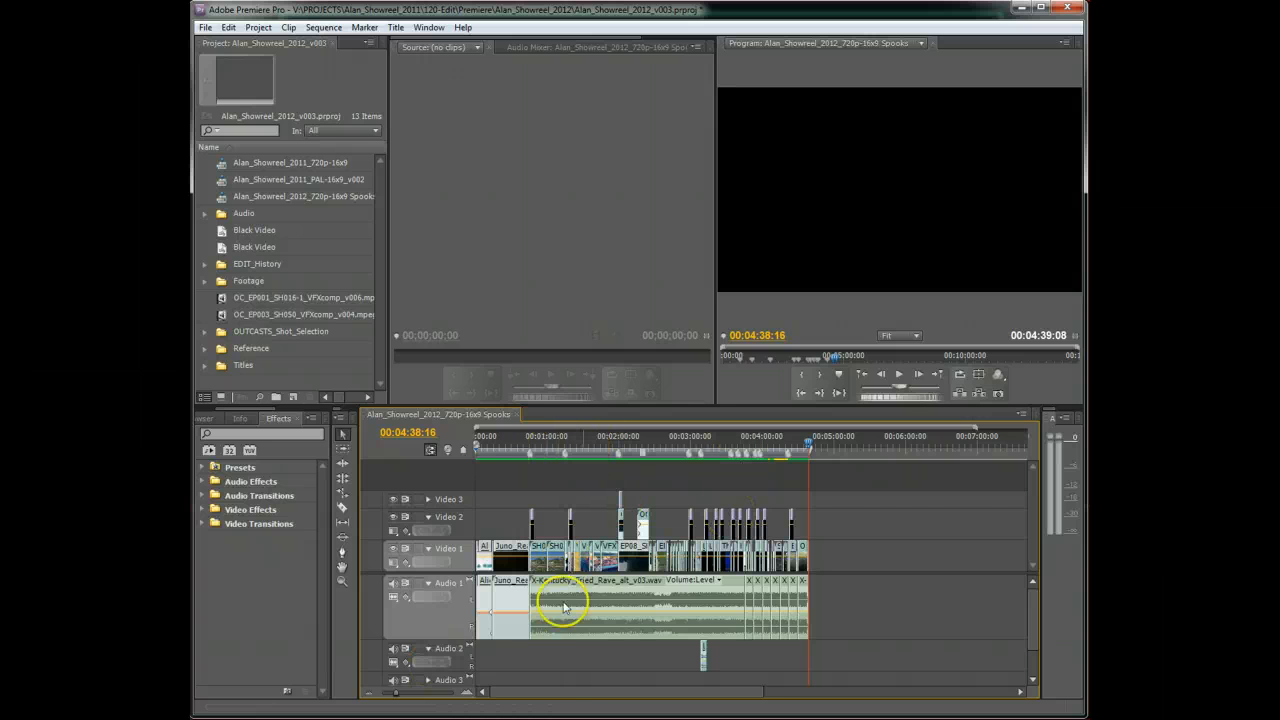
Step: From 00:00:18:21 in the Juno_Reactor_OUTCASTS_SH001 clip, send the playhead to the next sequence marker
click(495, 440)
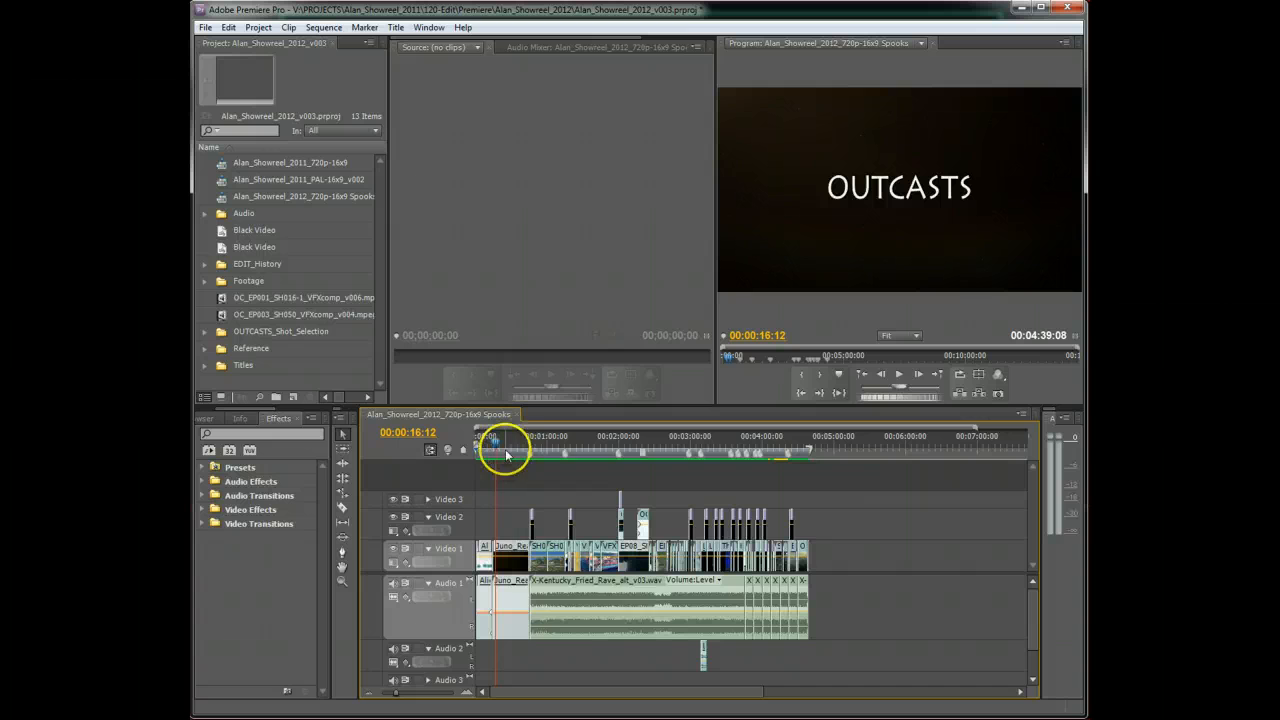
right_click(507, 455)
click(494, 439)
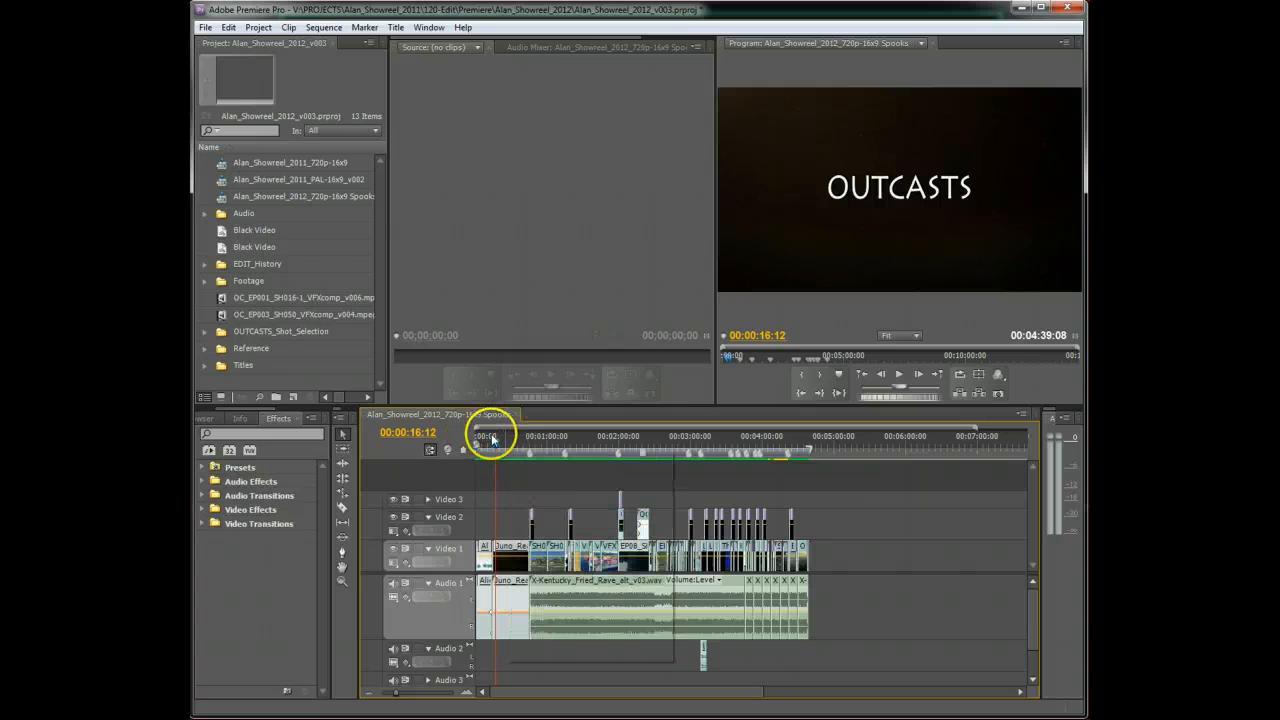
drag(492, 439, 498, 442)
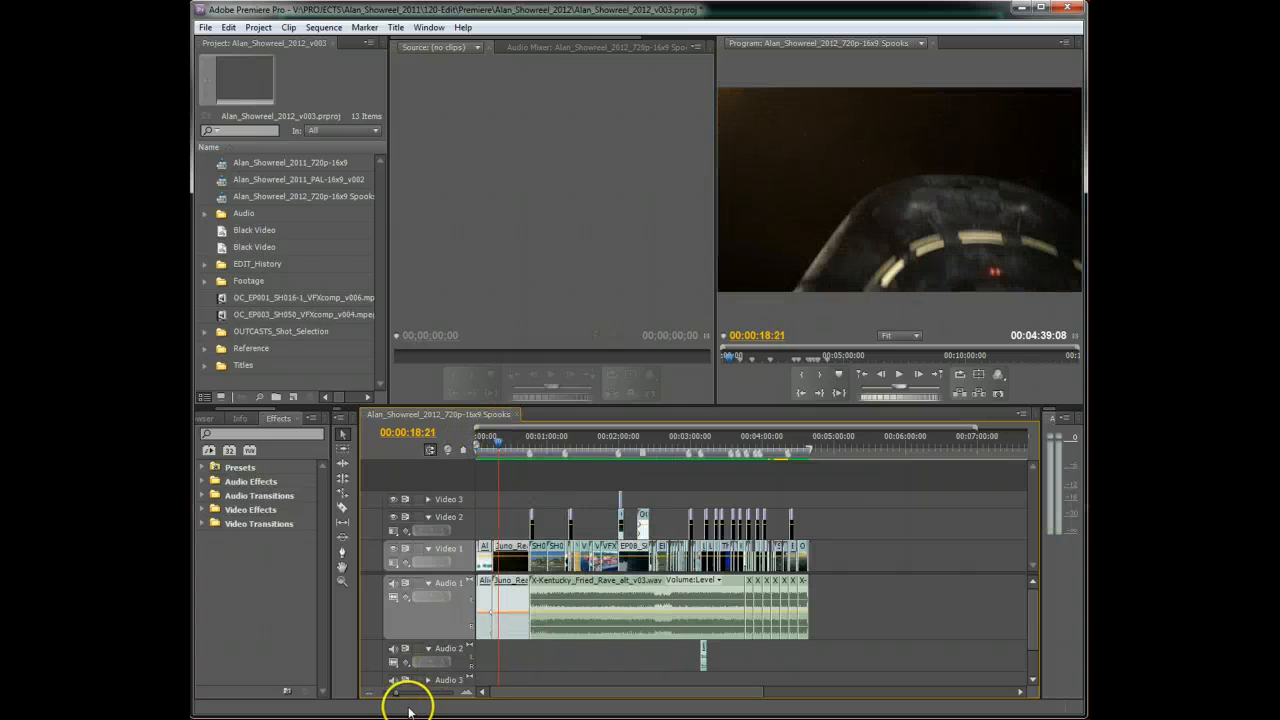
drag(470, 695, 471, 686)
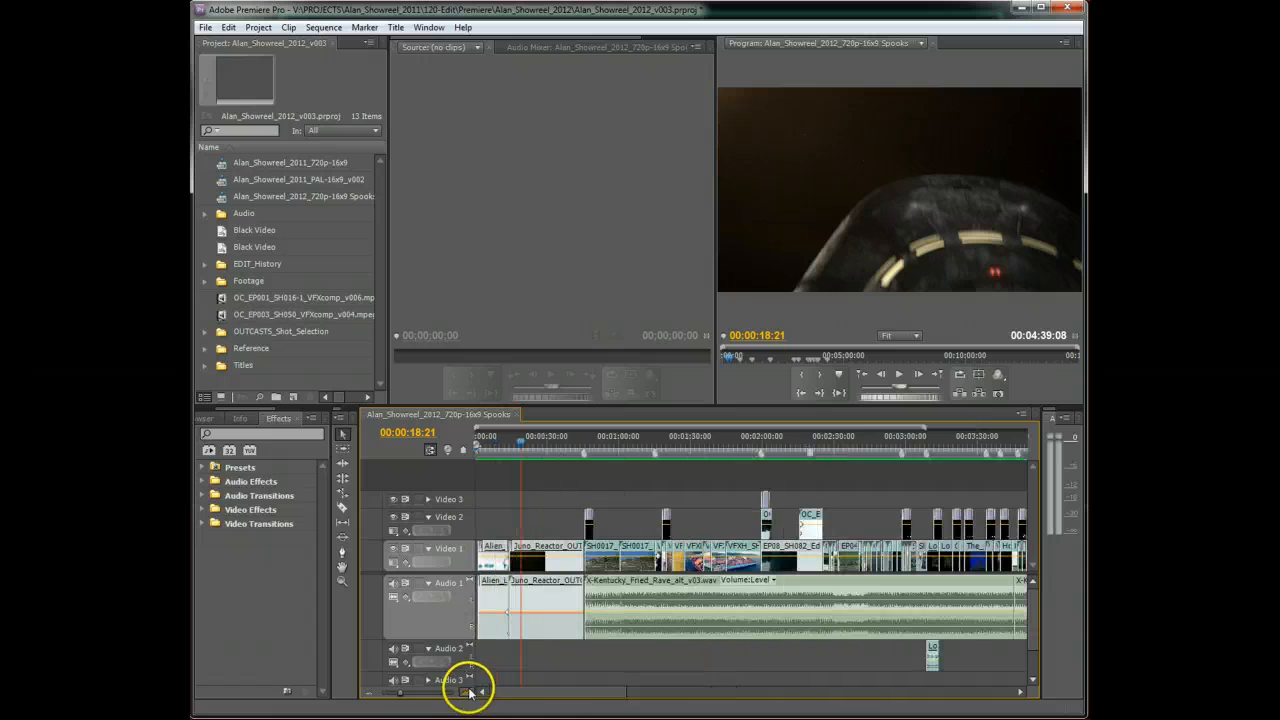
right_click(618, 456)
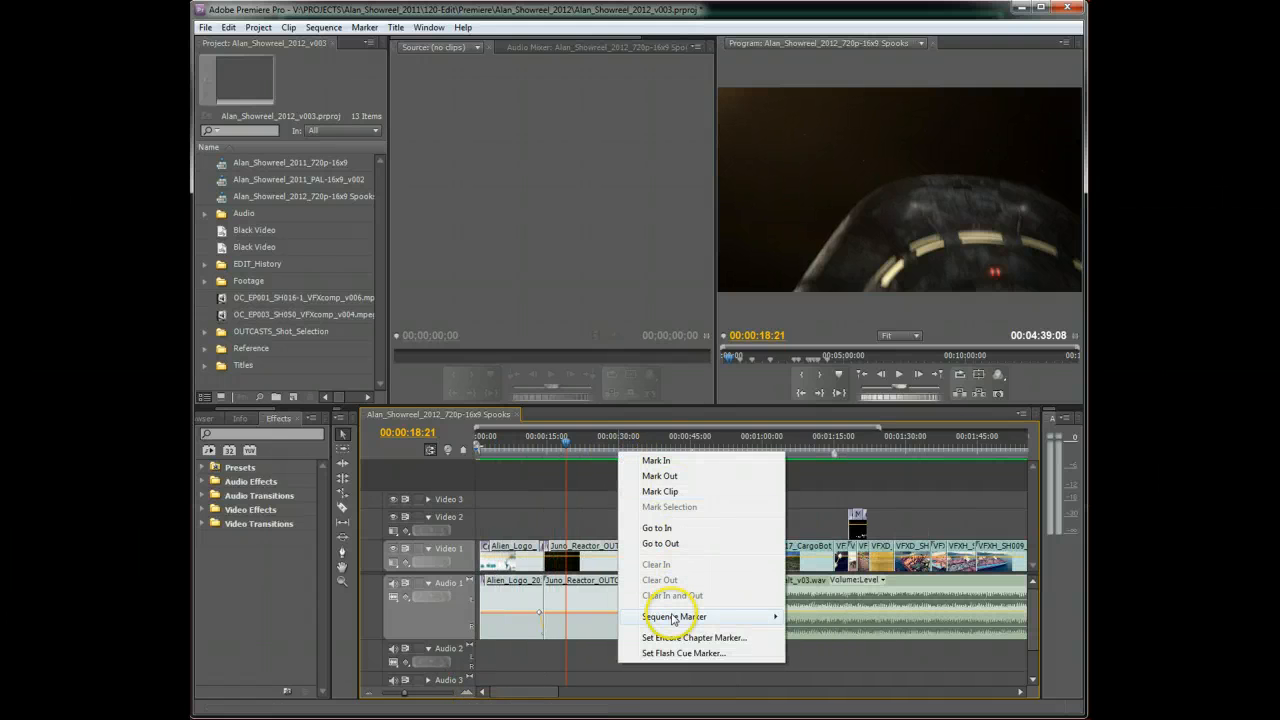
mouse_move(673, 619)
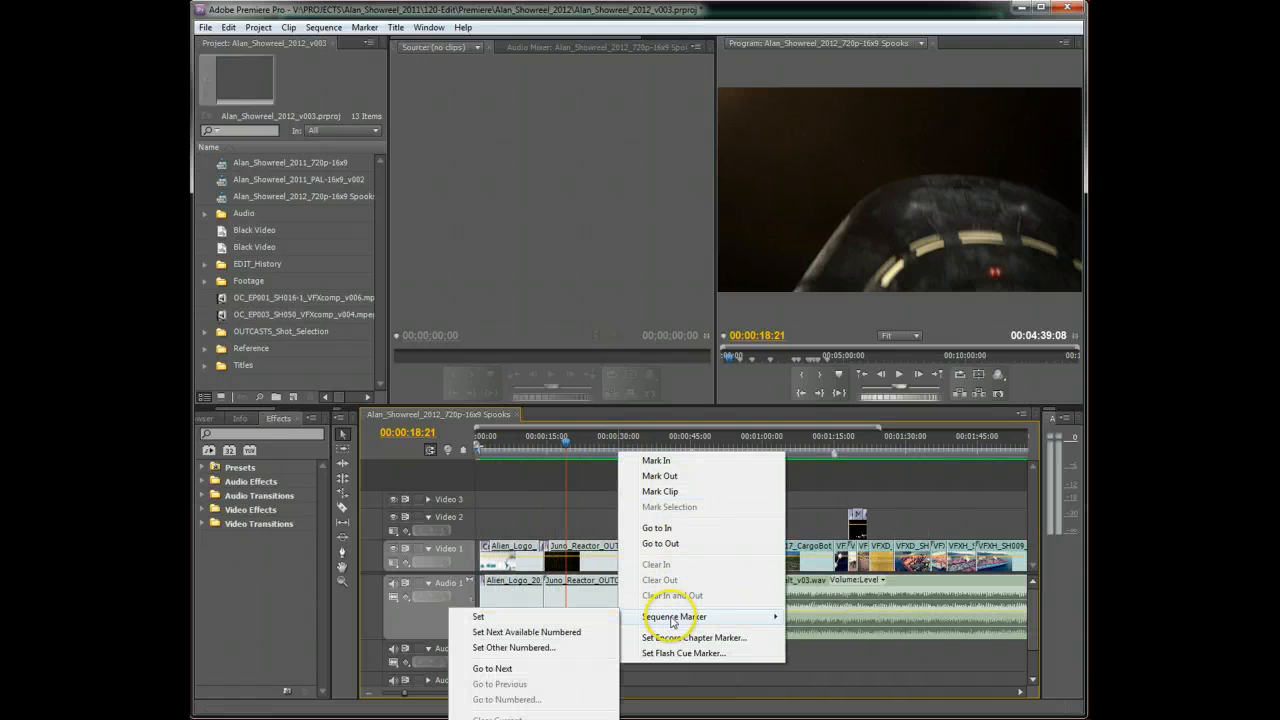
click(493, 670)
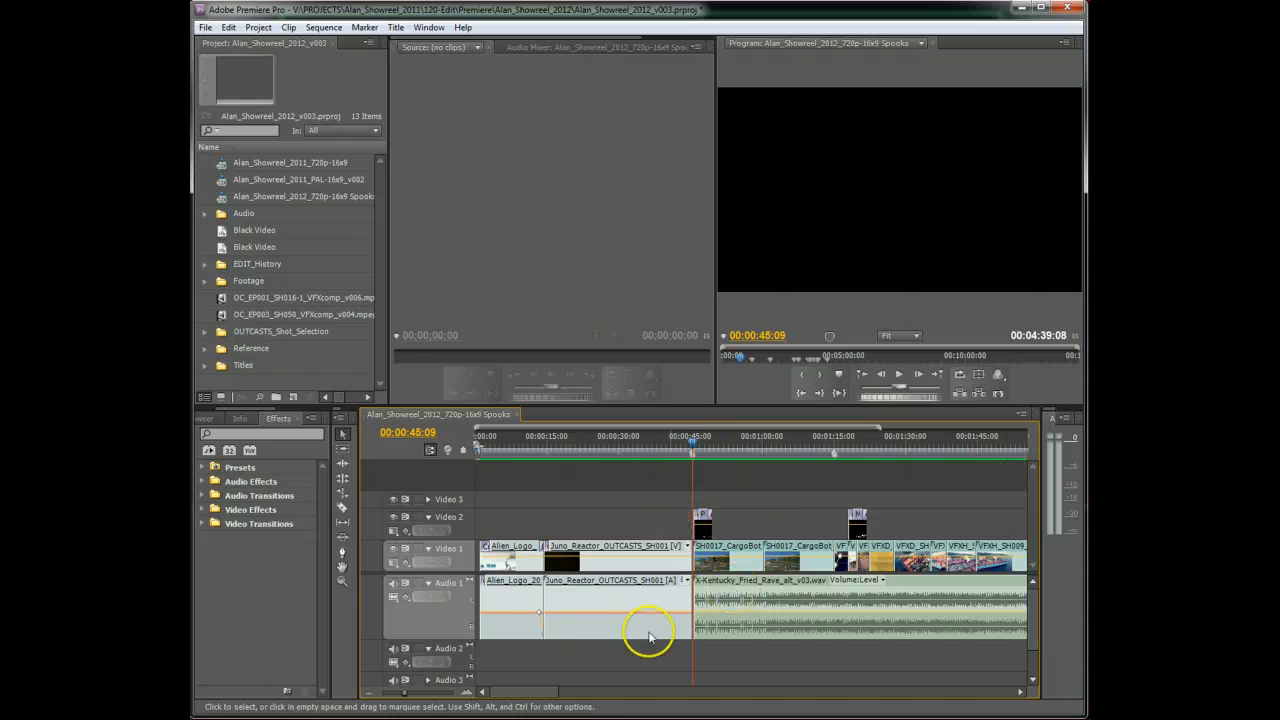
Step: Shorten the work area so it ends at the first sequence marker, 00:00:45:09, where the SH0017_CargoBot clip begins
click(371, 697)
click(369, 694)
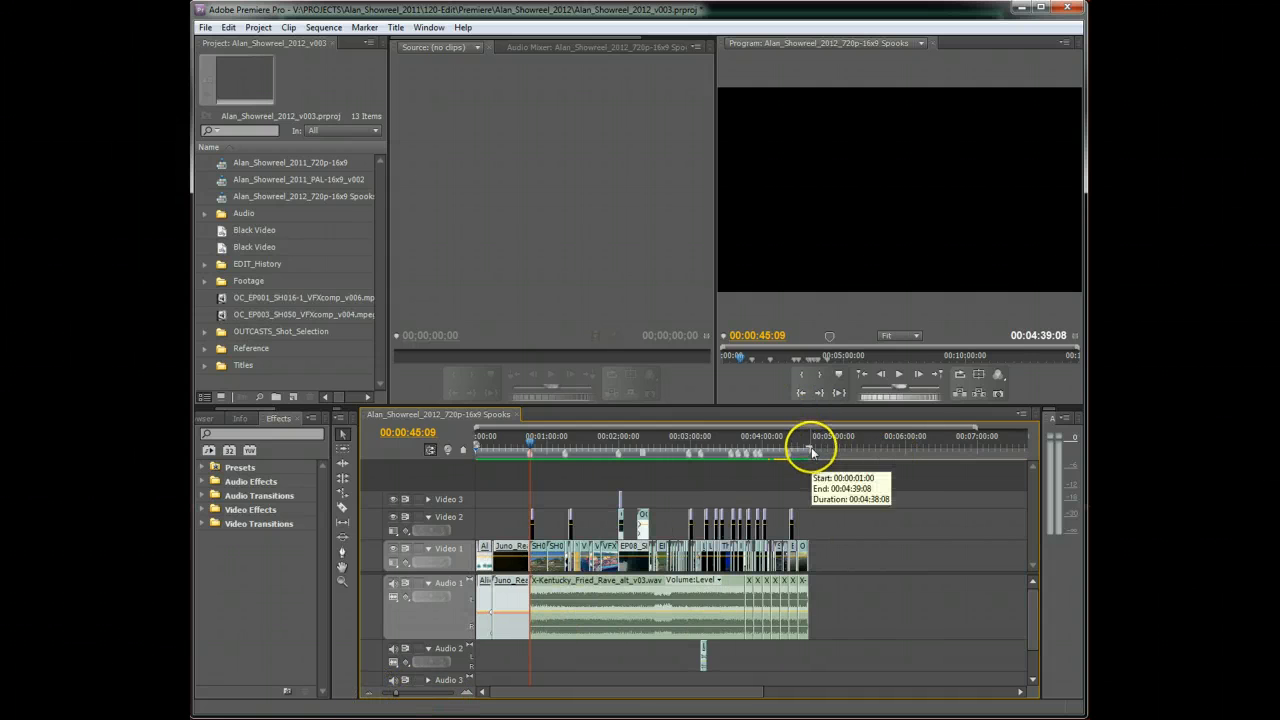
drag(812, 452, 529, 458)
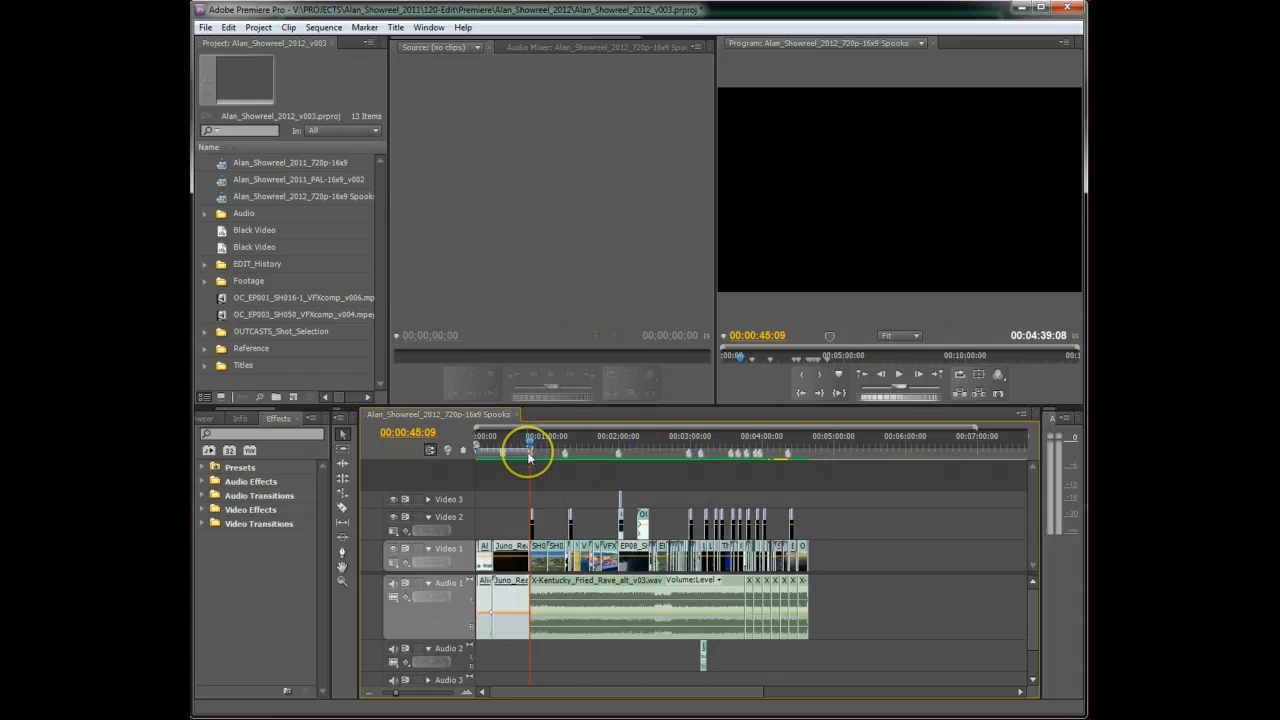
click(467, 692)
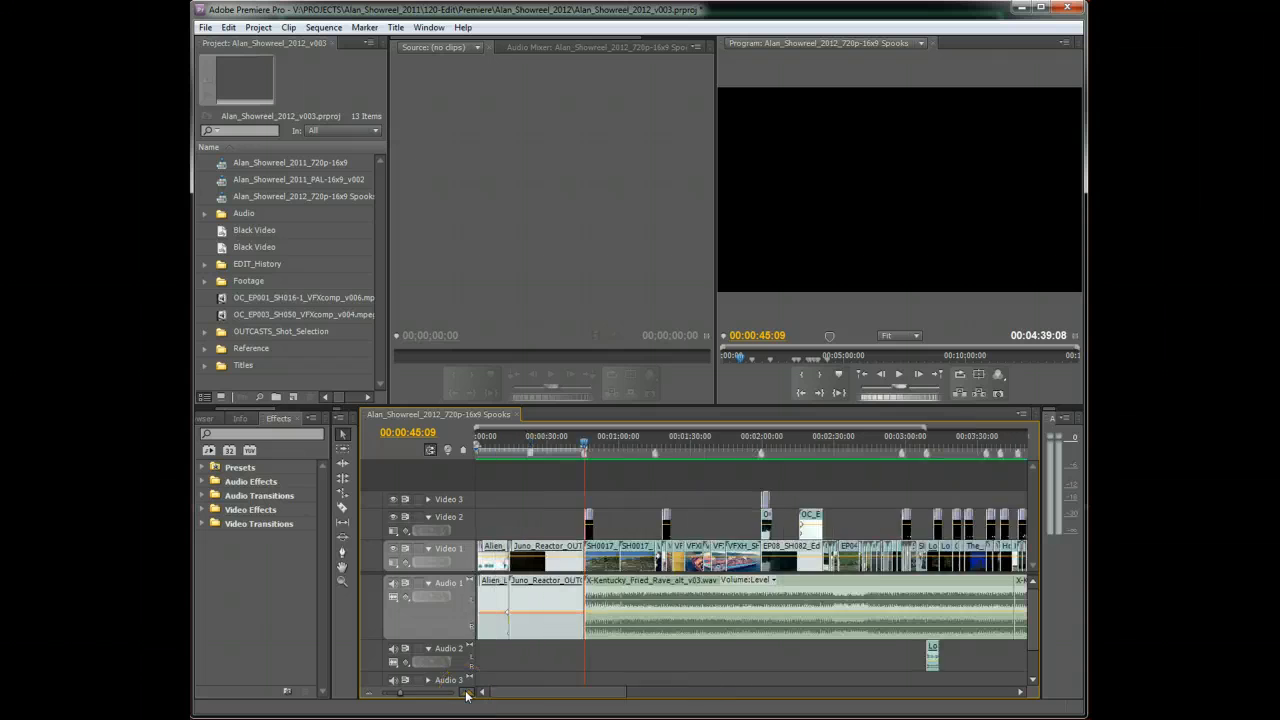
click(467, 692)
click(467, 692)
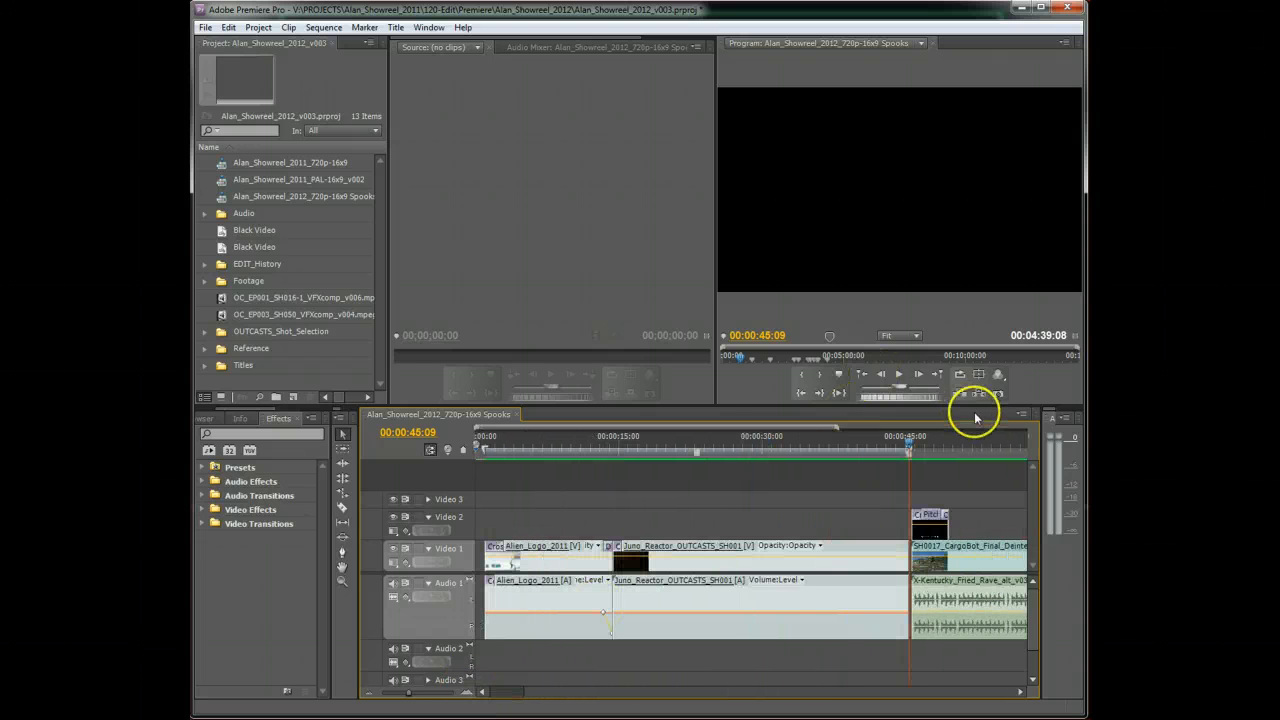
mouse_move(909, 446)
mouse_down()
mouse_move(978, 446)
mouse_move(908, 453)
mouse_up()
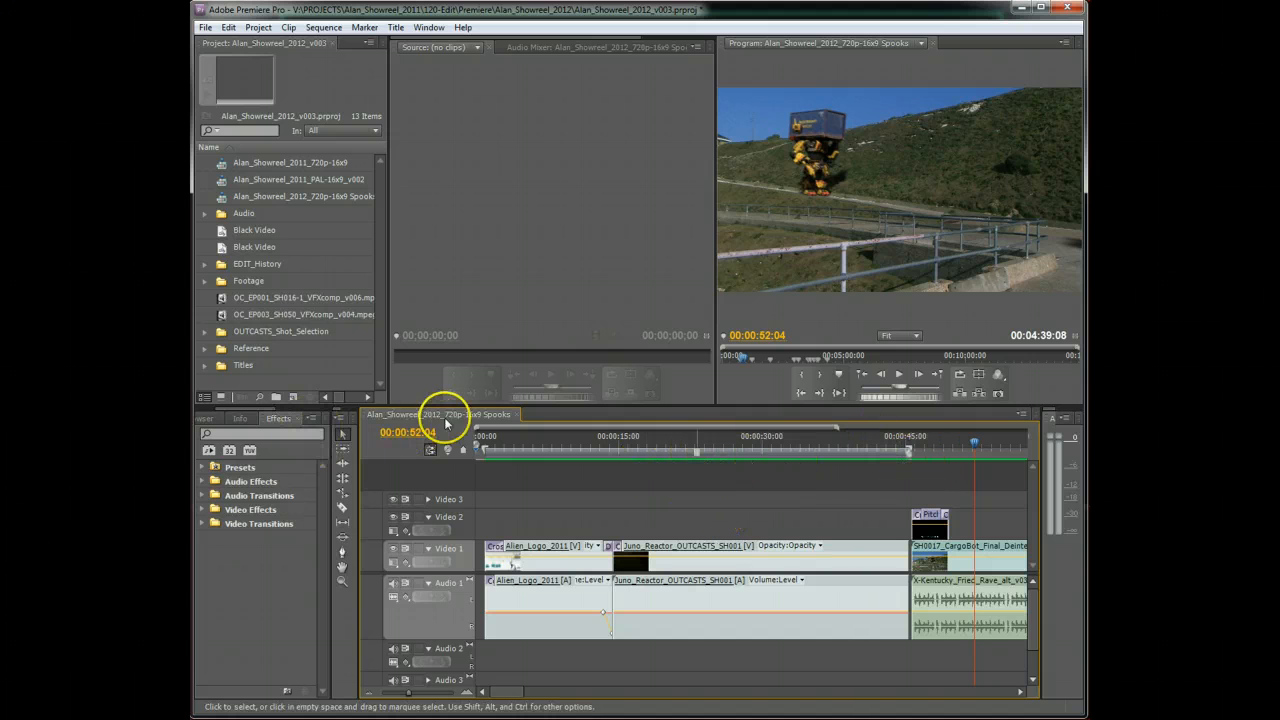
click(205, 27)
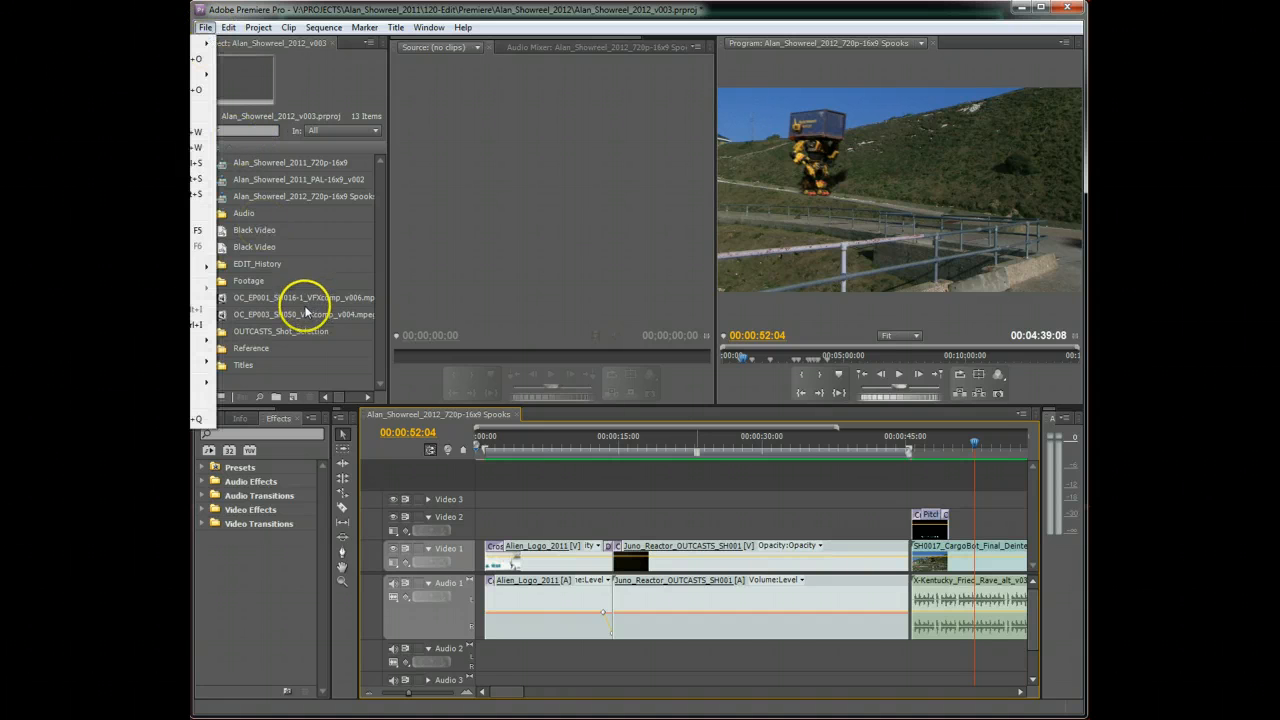
mouse_move(288, 28)
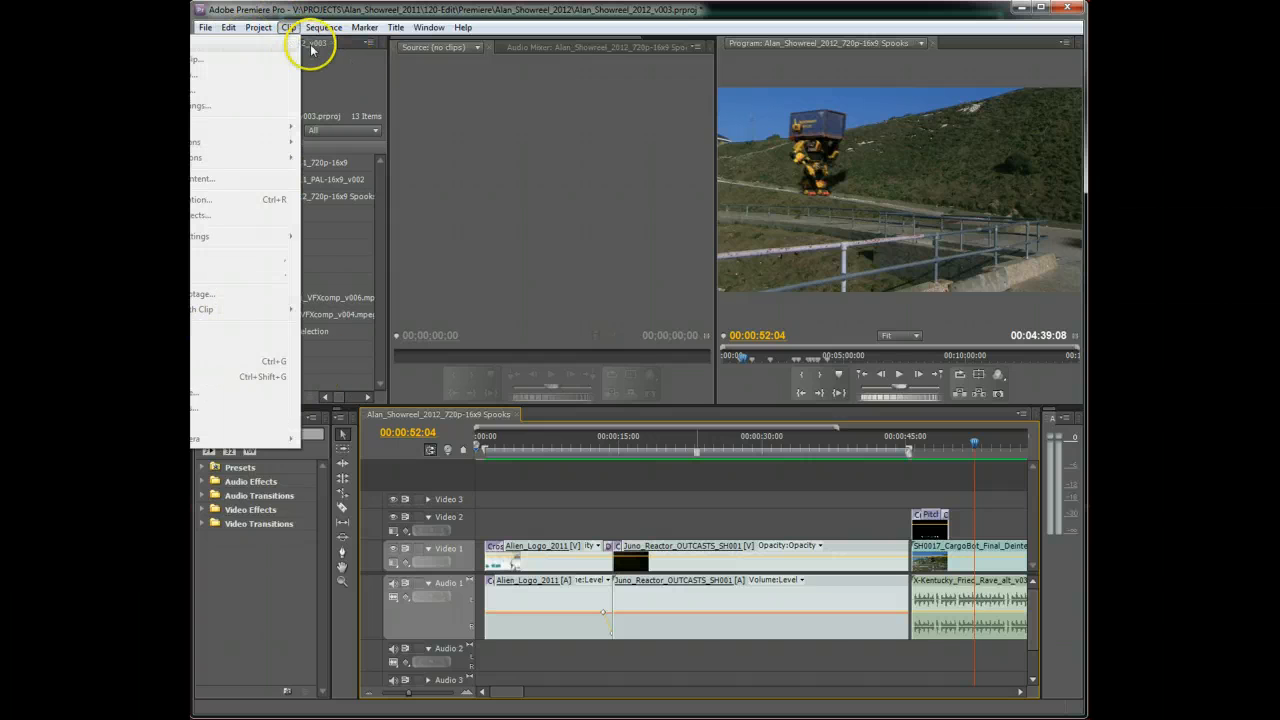
click(318, 10)
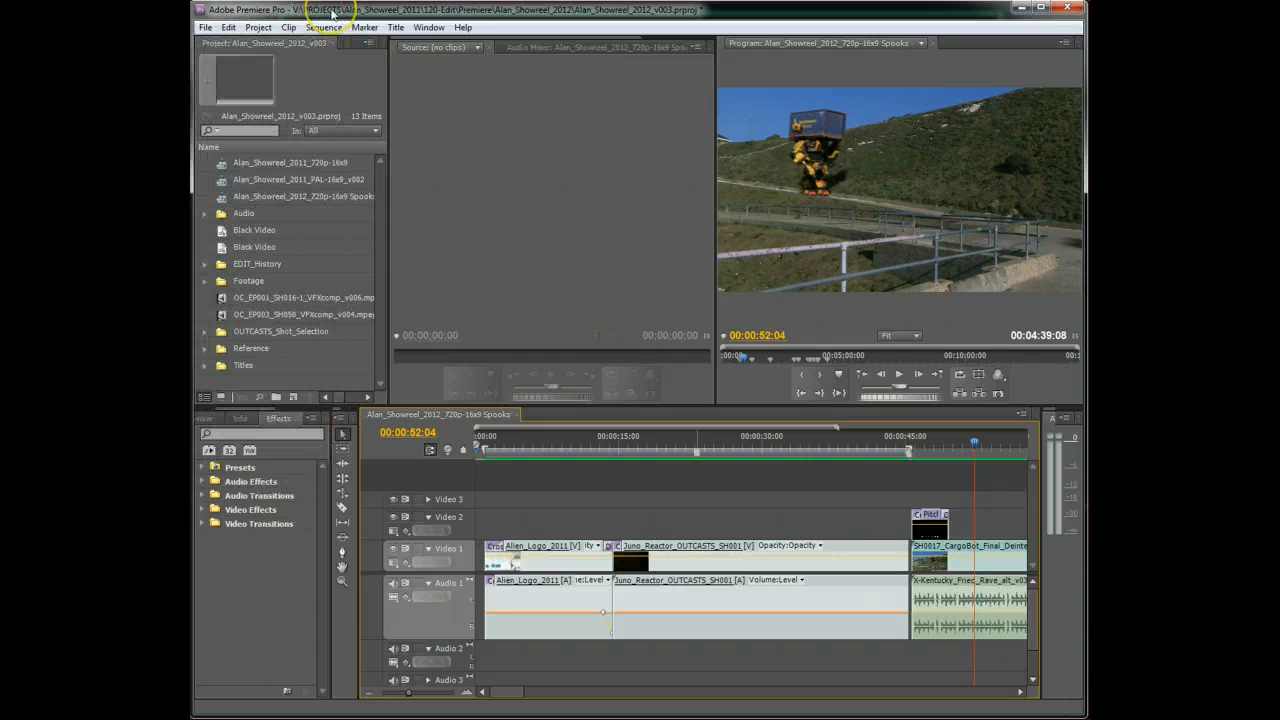
right_click(303, 385)
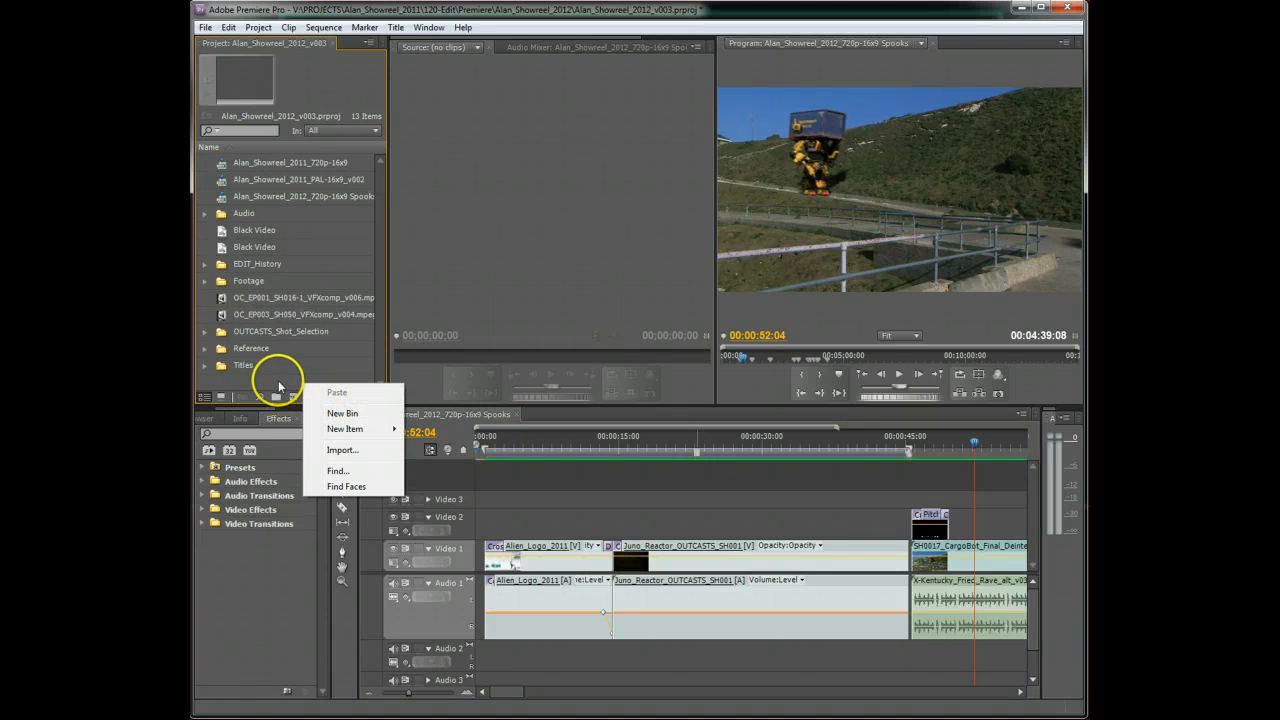
click(279, 386)
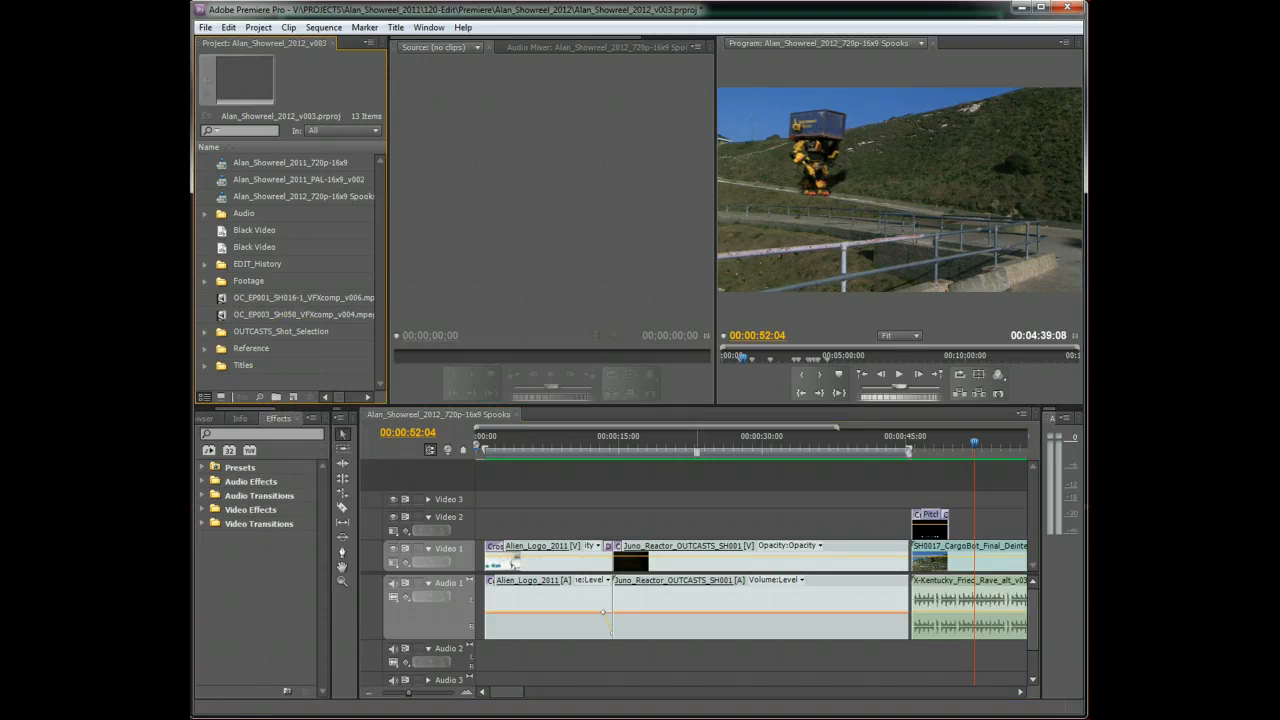
click(206, 28)
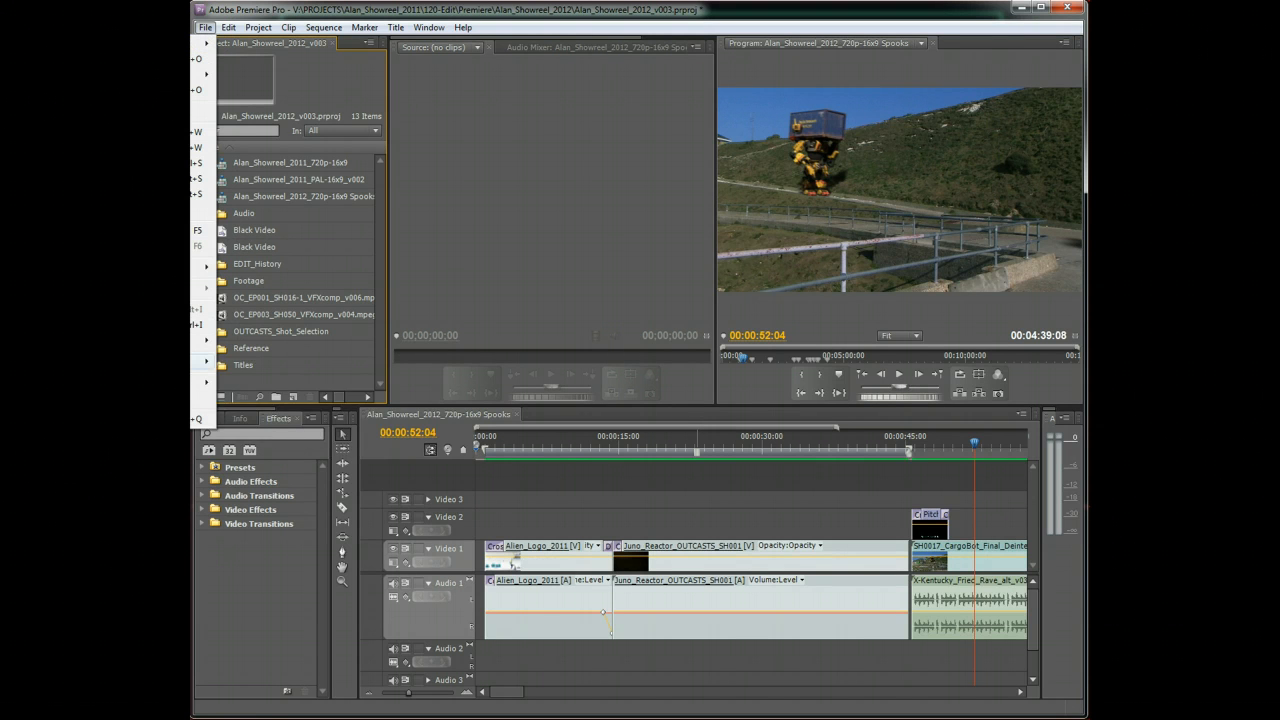
mouse_move(205, 361)
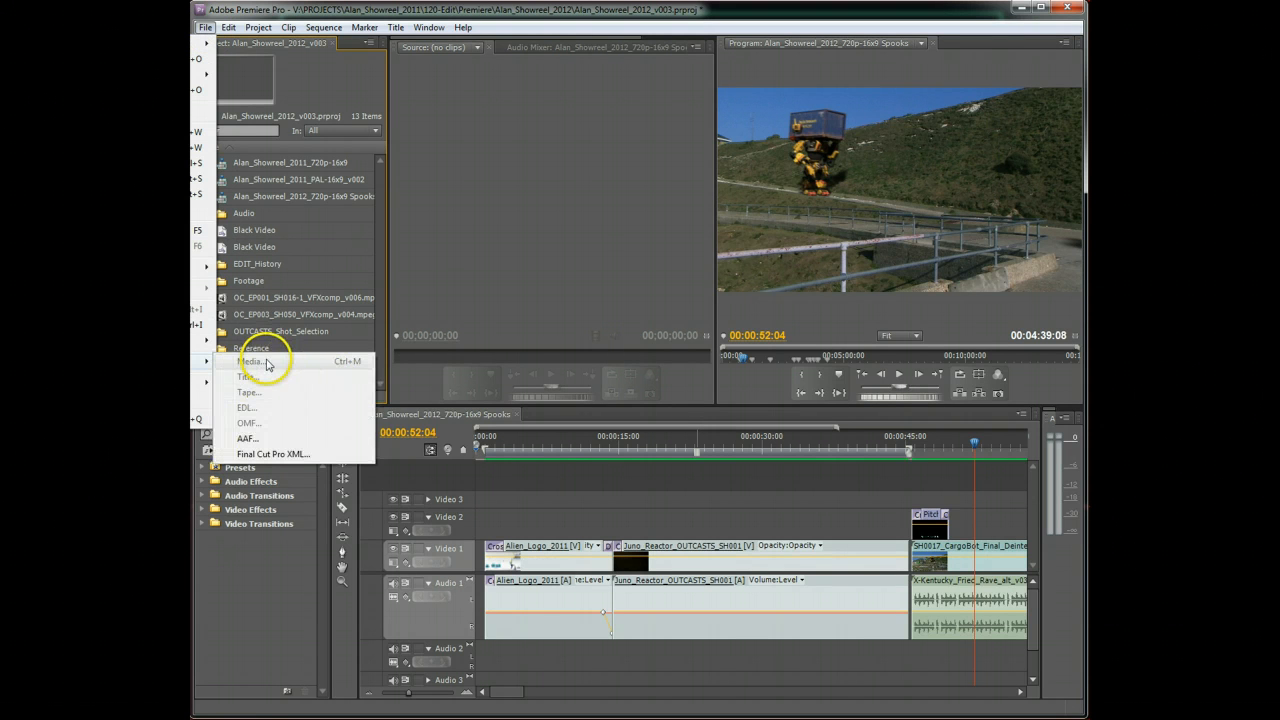
Step: Open the media export settings for the sequence in the timeline, and make the export match the sequence settings
click(488, 416)
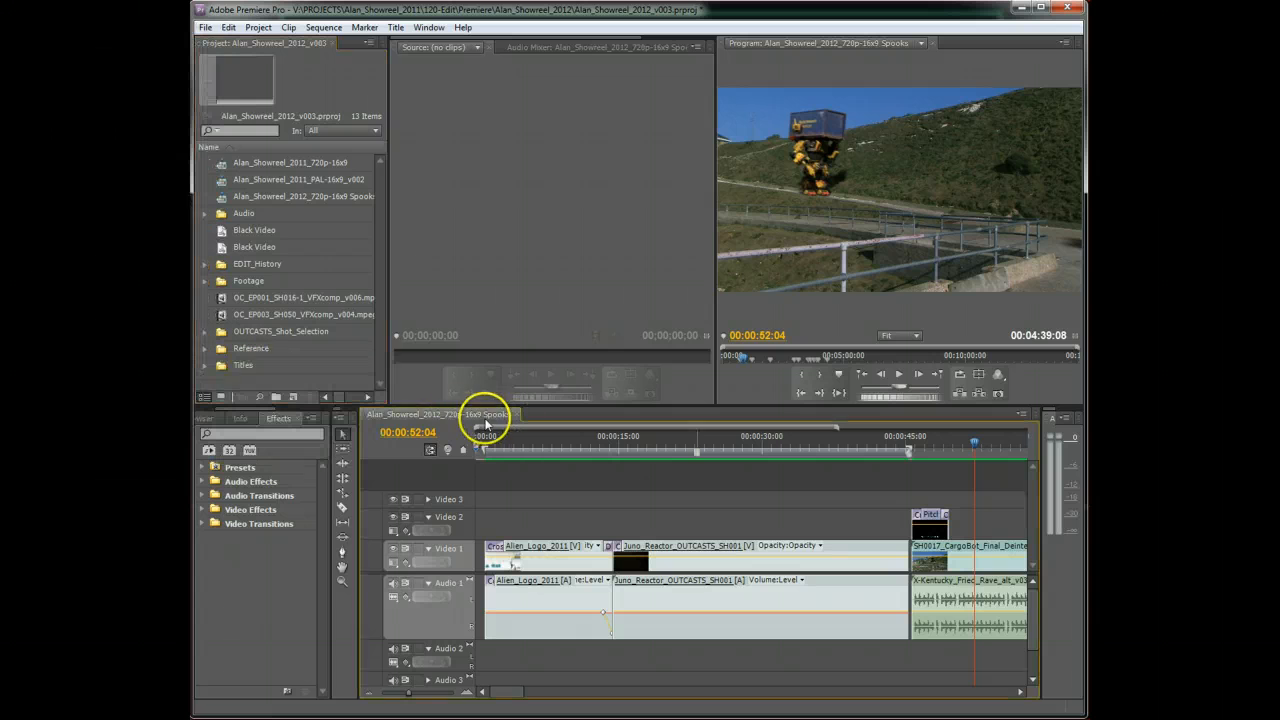
click(205, 28)
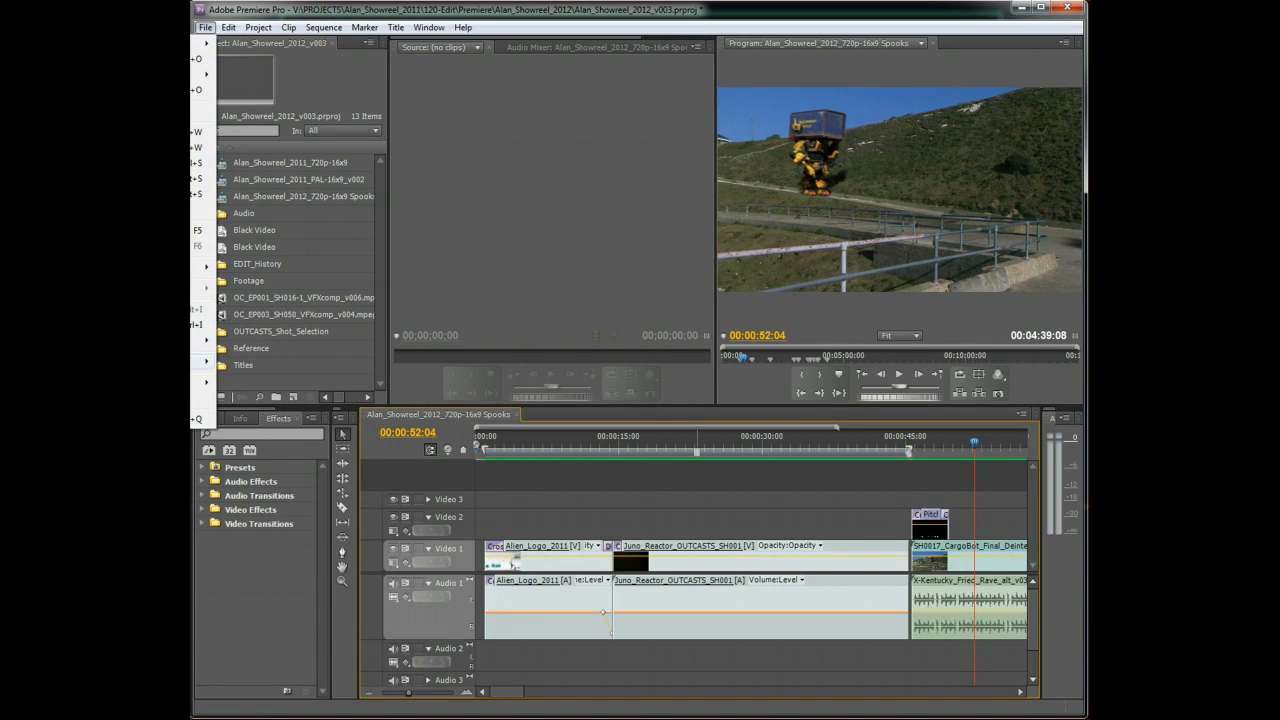
click(206, 358)
click(286, 364)
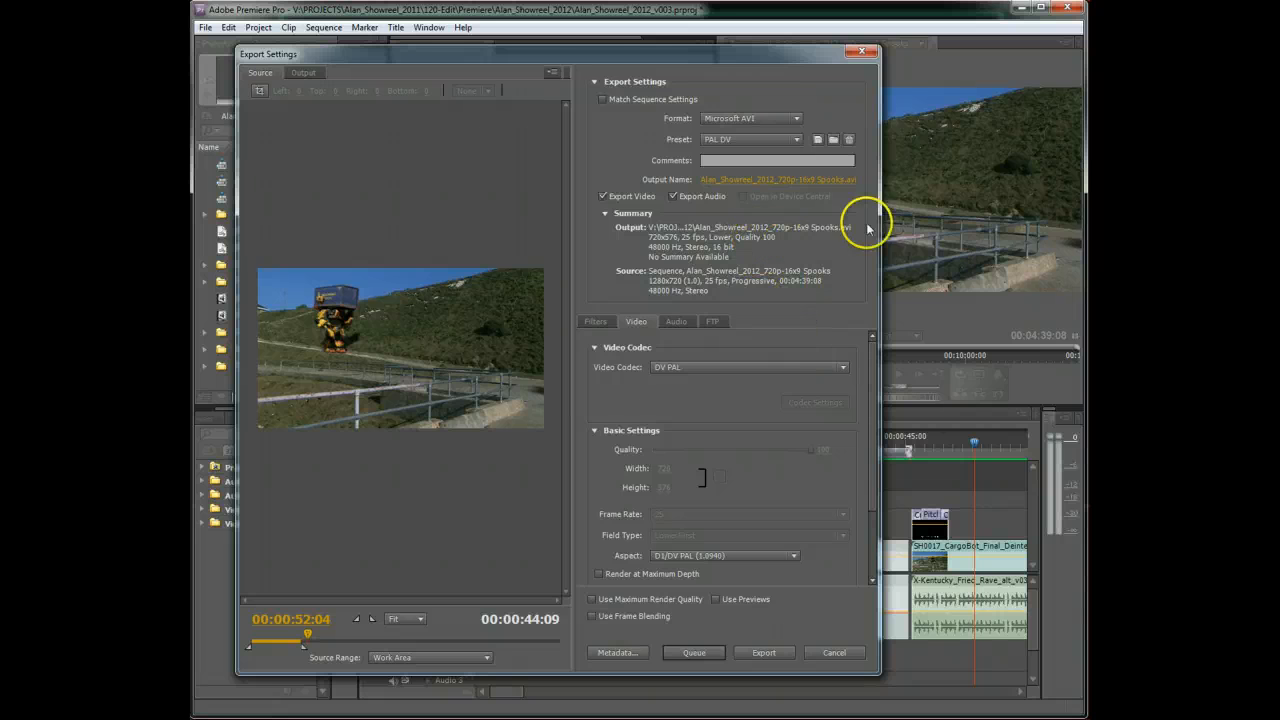
drag(577, 63, 657, 64)
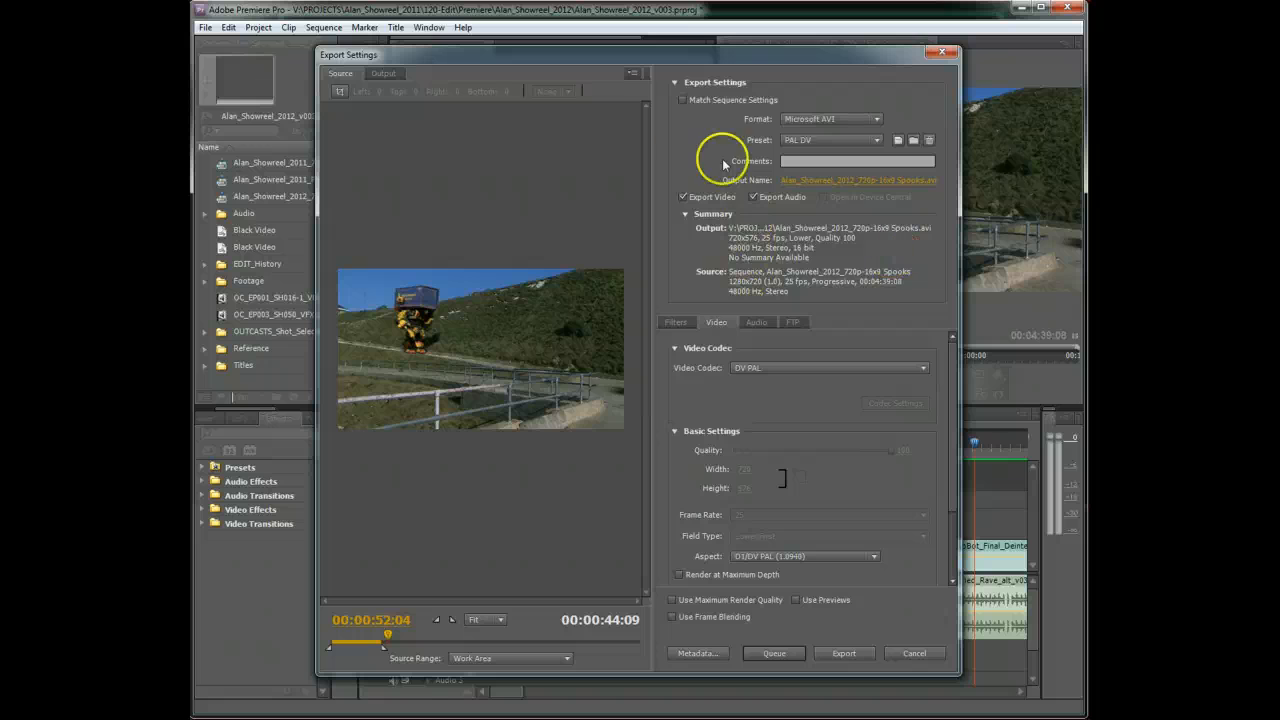
click(683, 101)
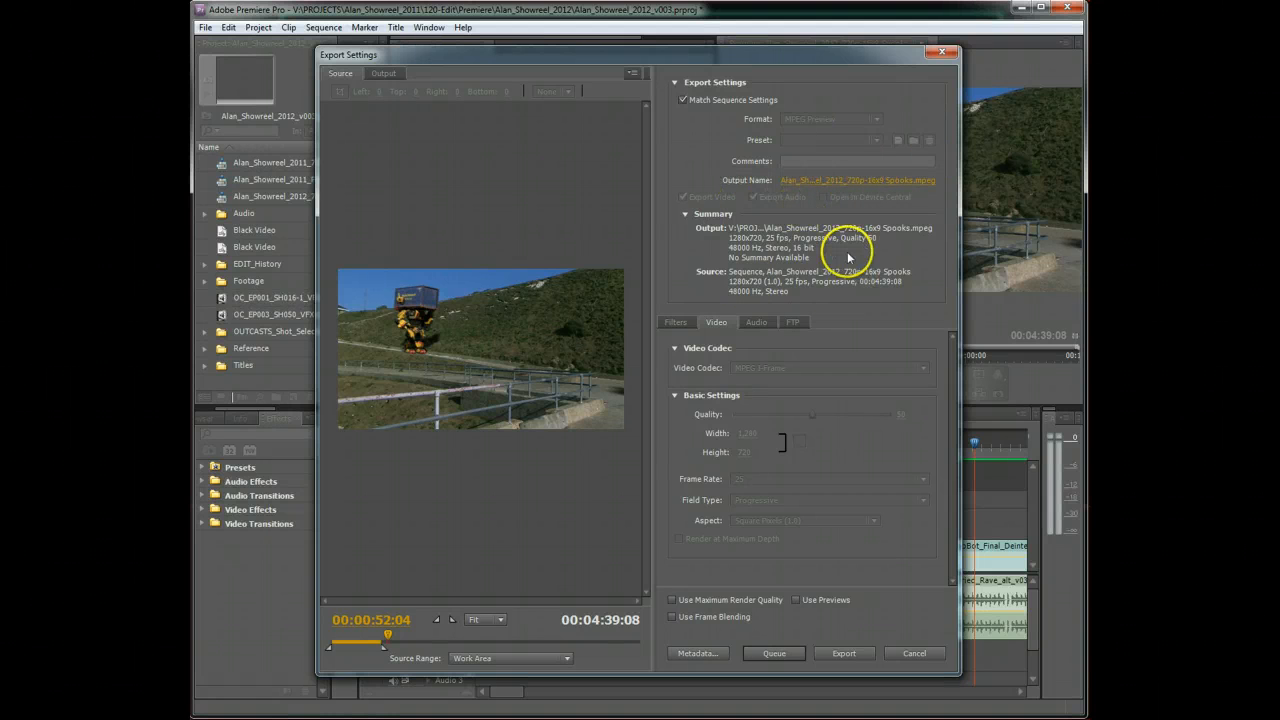
Step: Create a folder named PreEdit inside the 120-Edit > Premiere folder and open it as the export destination
click(855, 181)
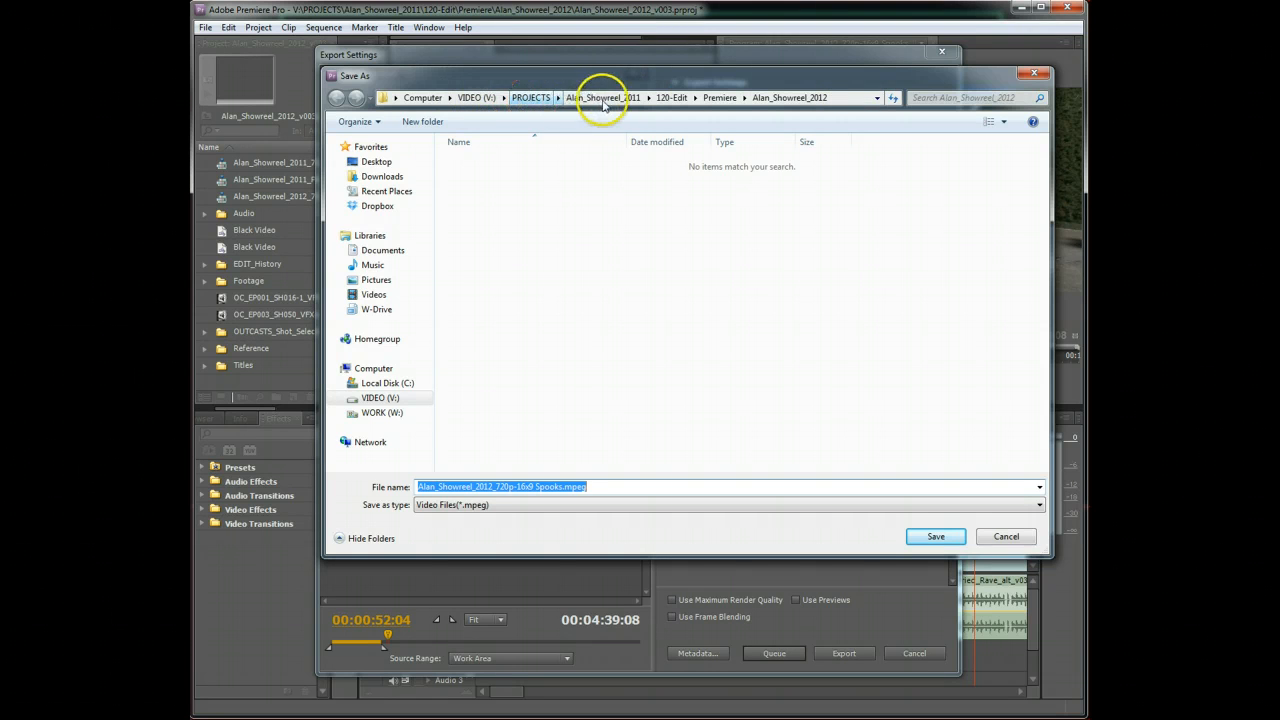
click(722, 98)
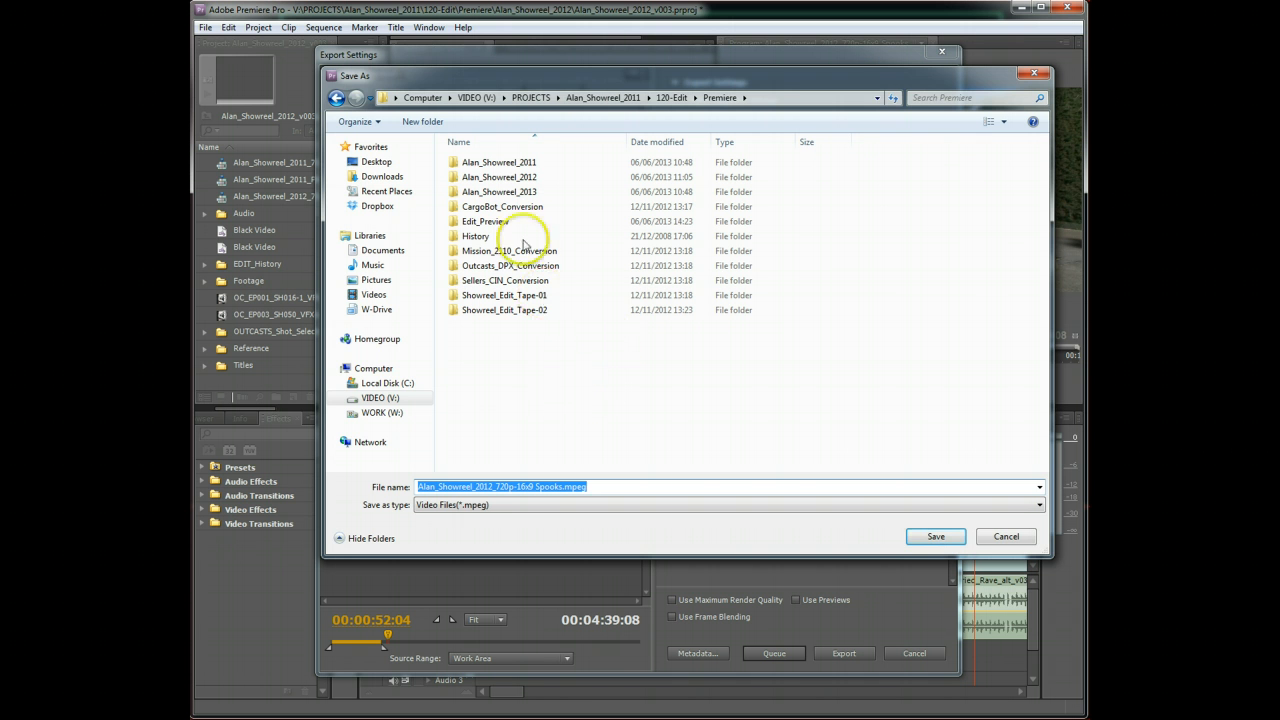
click(434, 126)
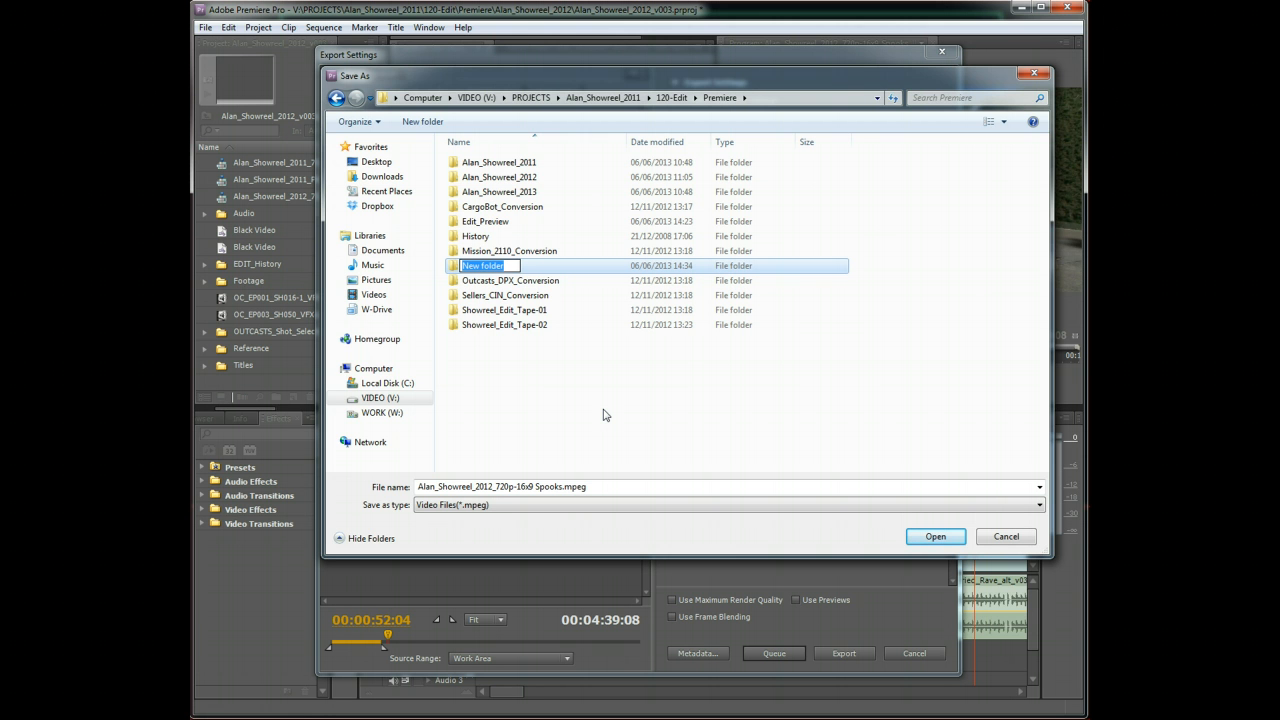
text(PreEdit)
key(Return)
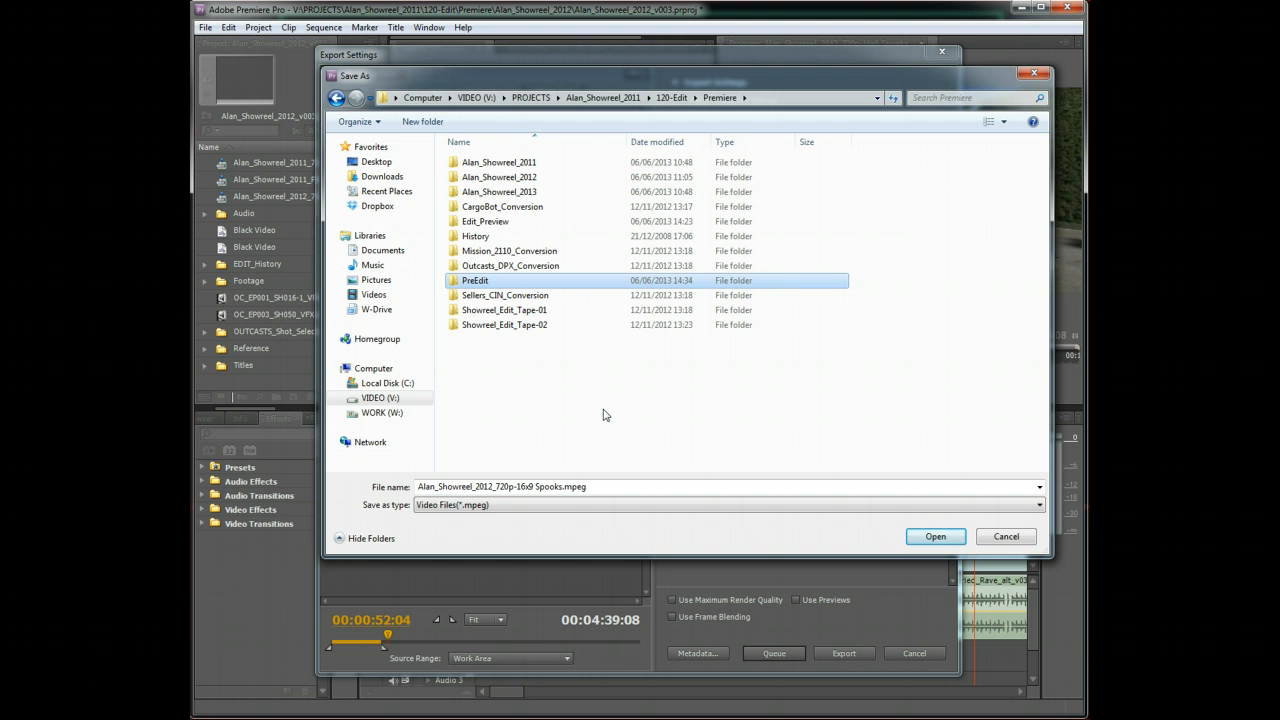
key(End)
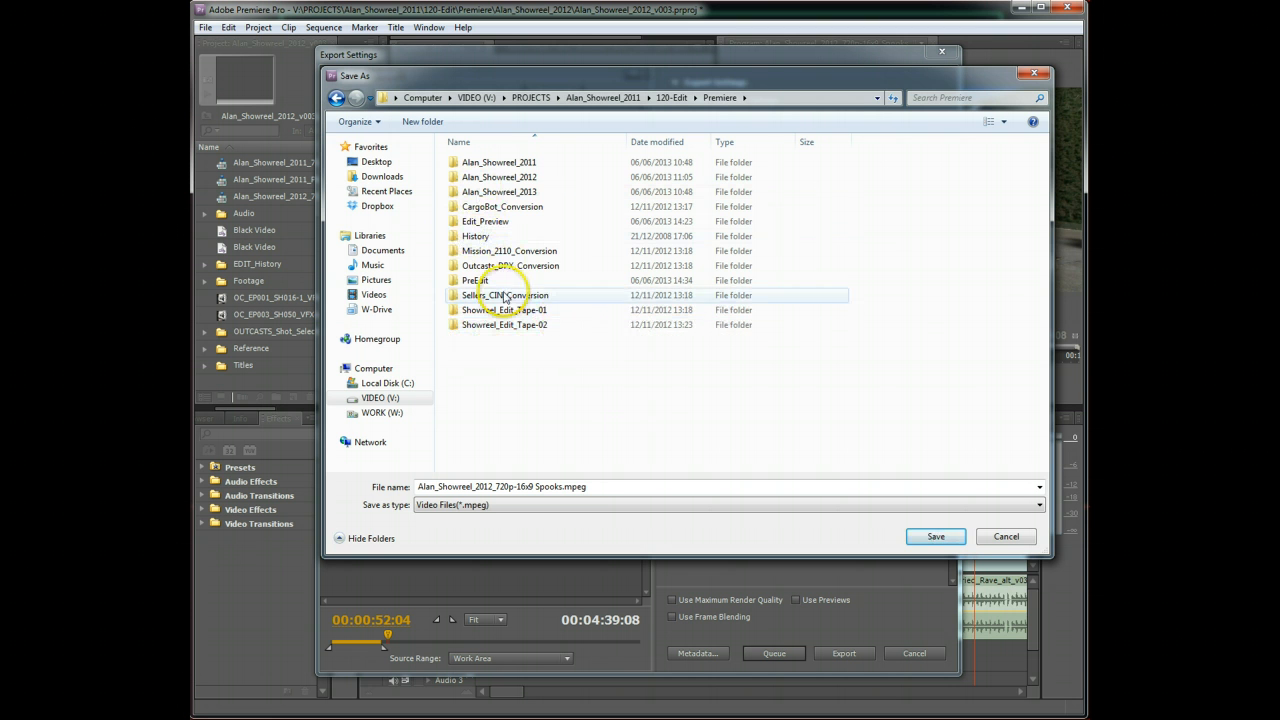
double_click(476, 281)
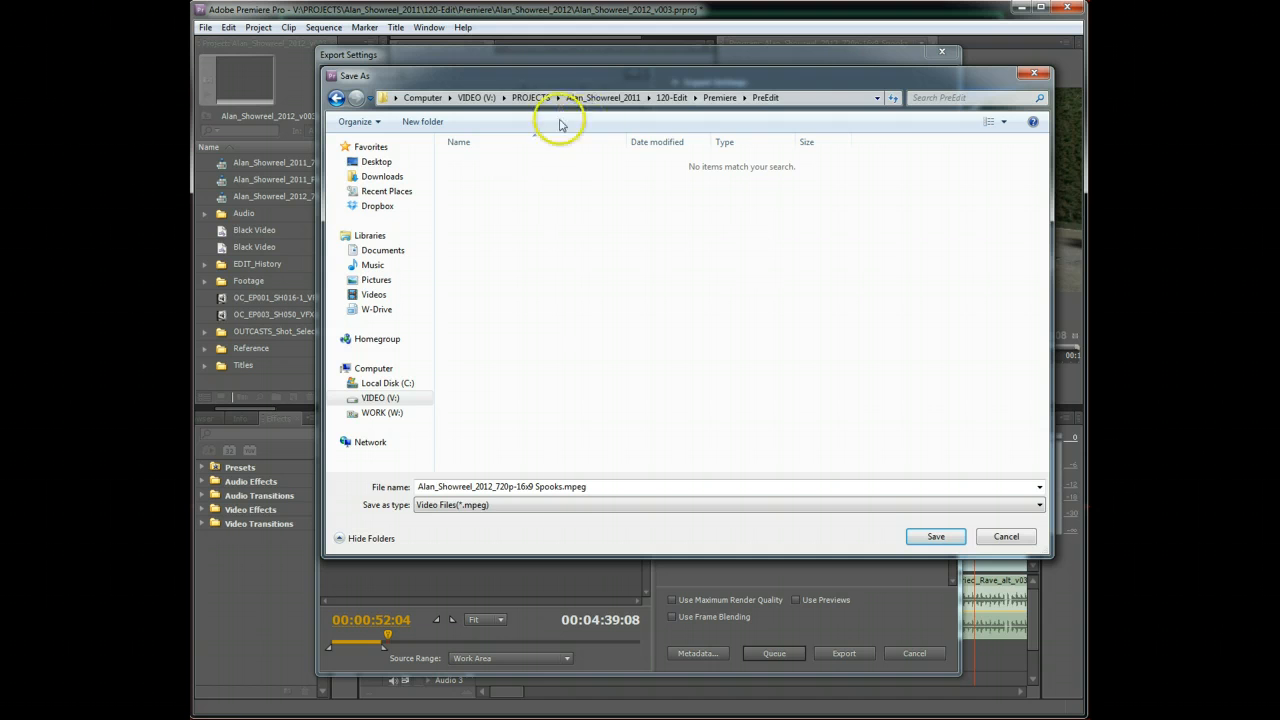
Step: Replace the "-16x9 Spooks" ending of the export's file name with "_Part01", keeping the .mpeg extension, and save the output name
click(551, 487)
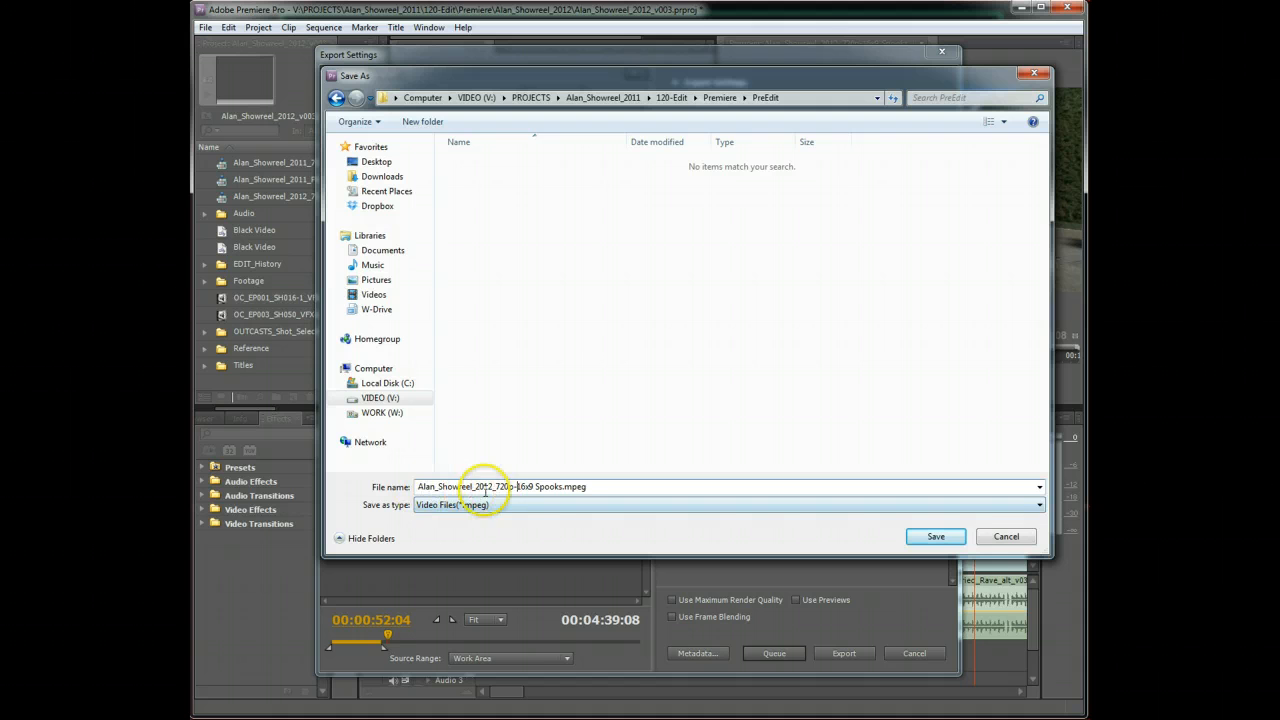
click(513, 487)
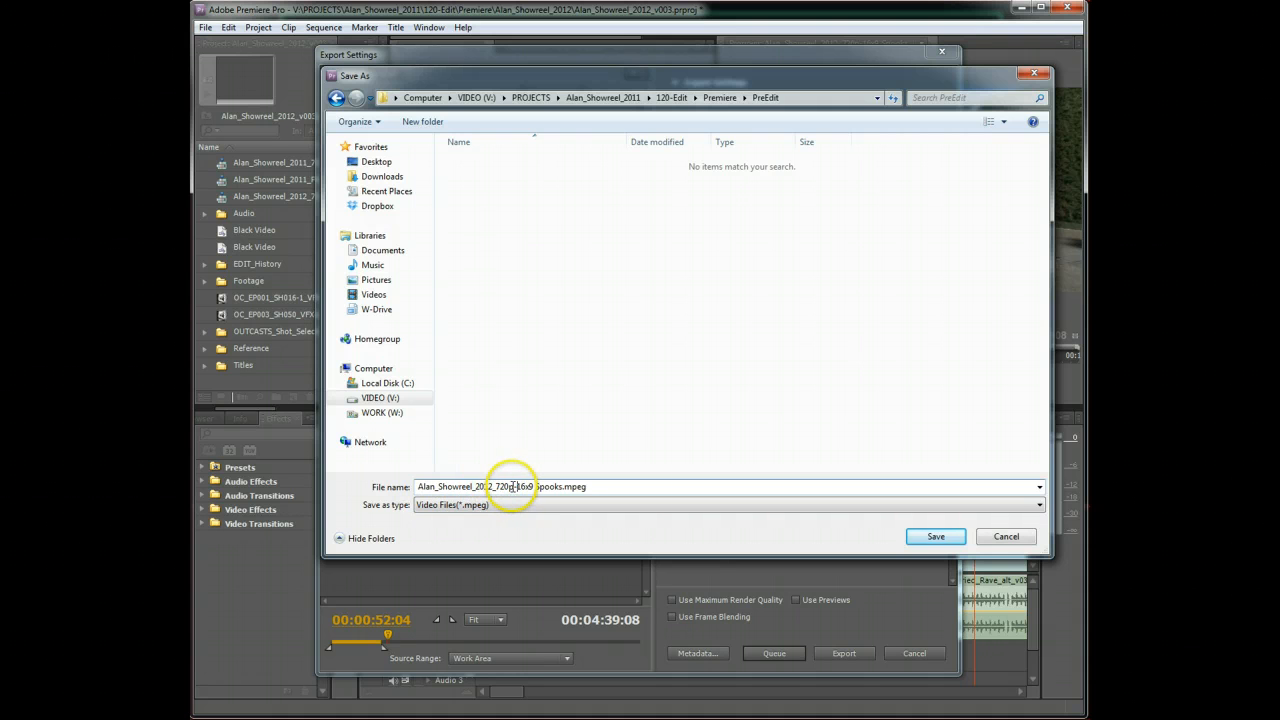
drag(513, 487, 562, 486)
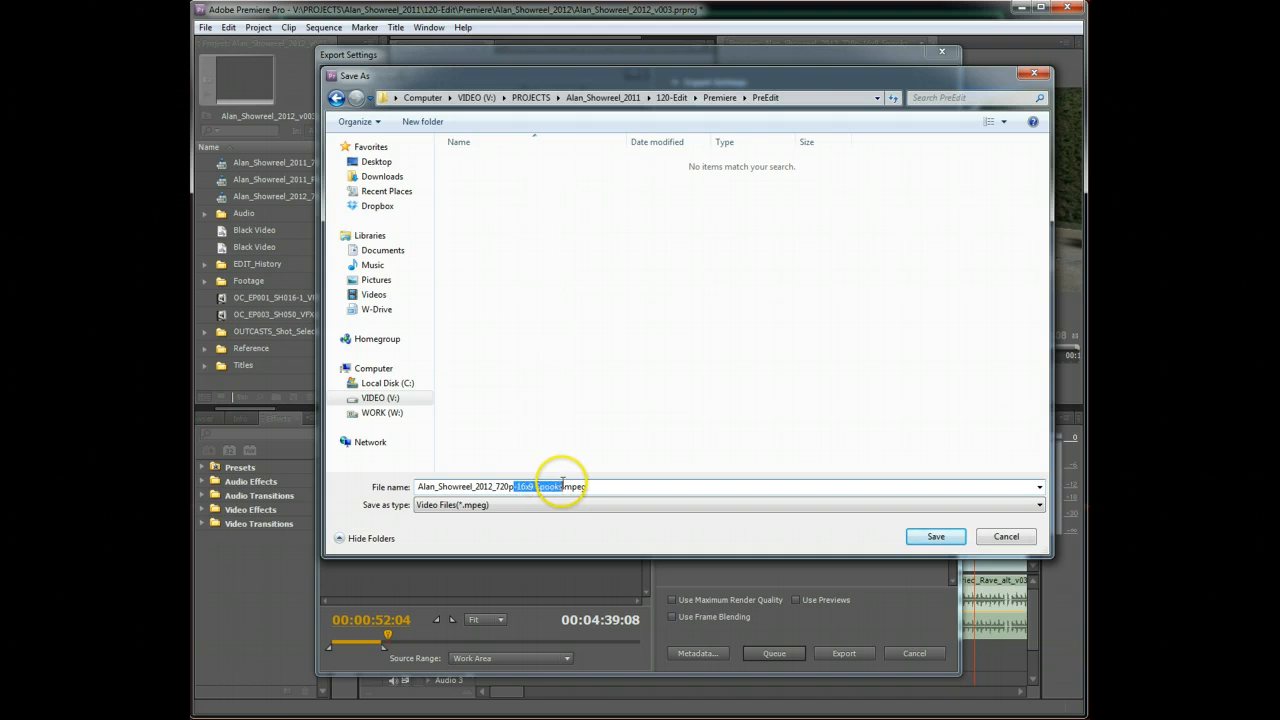
key(BackSpace)
click(563, 486)
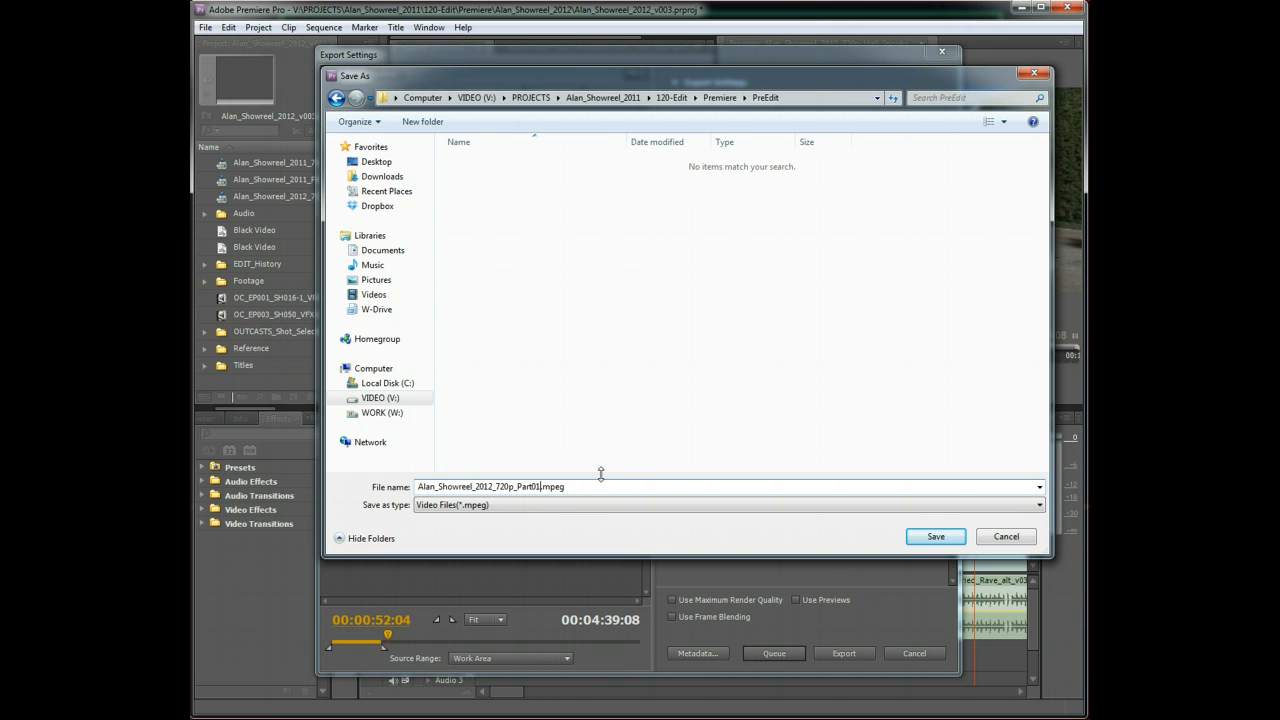
click(927, 537)
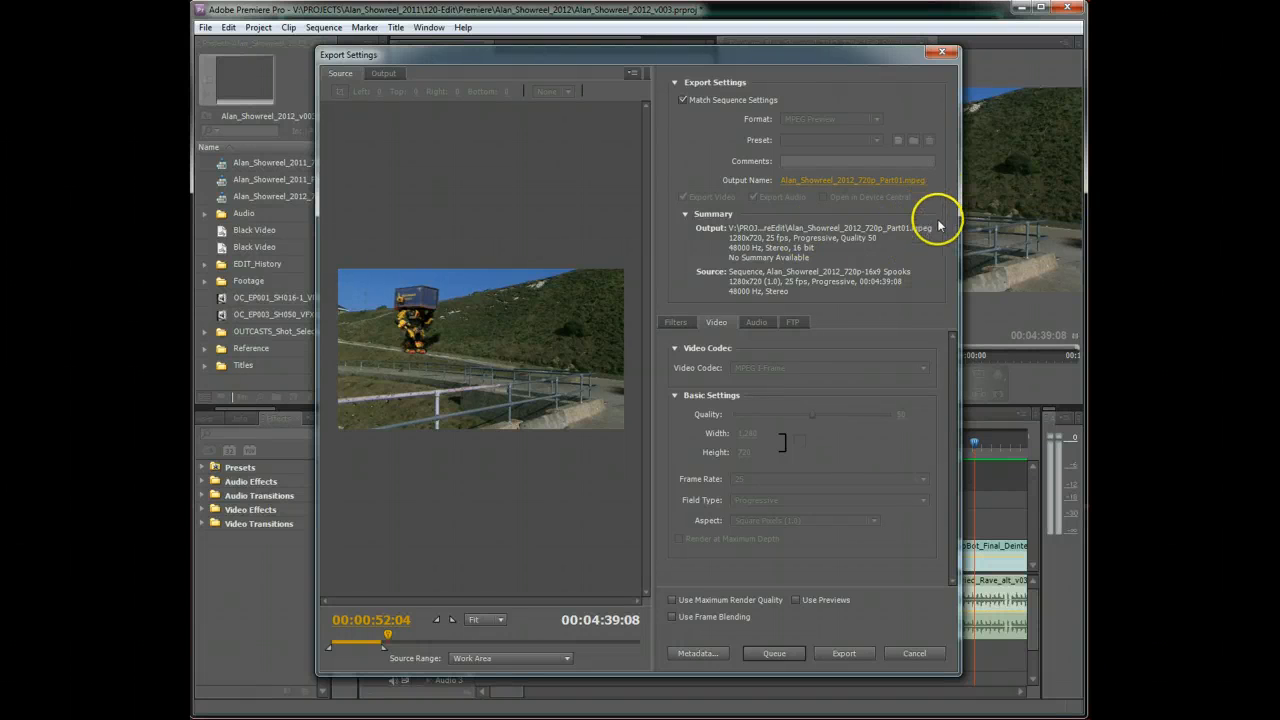
Step: Switch the export's source range to Entire Sequence and back to Work Area
click(738, 100)
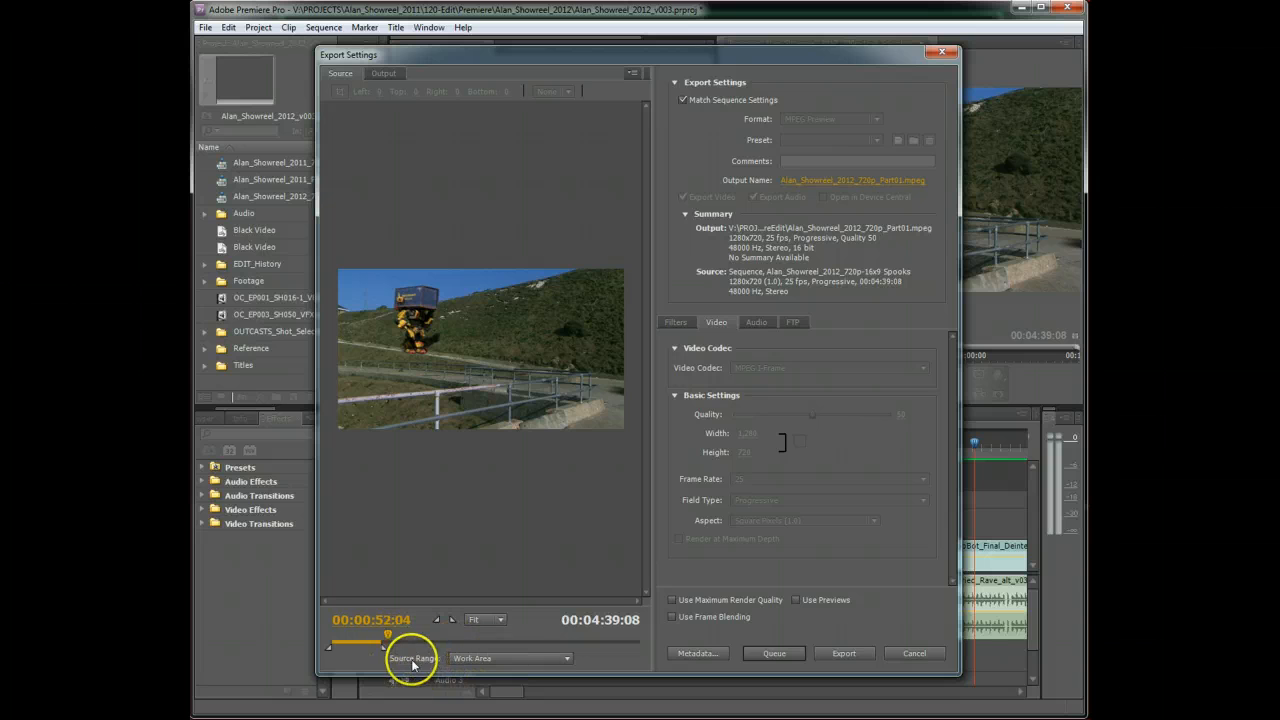
click(568, 660)
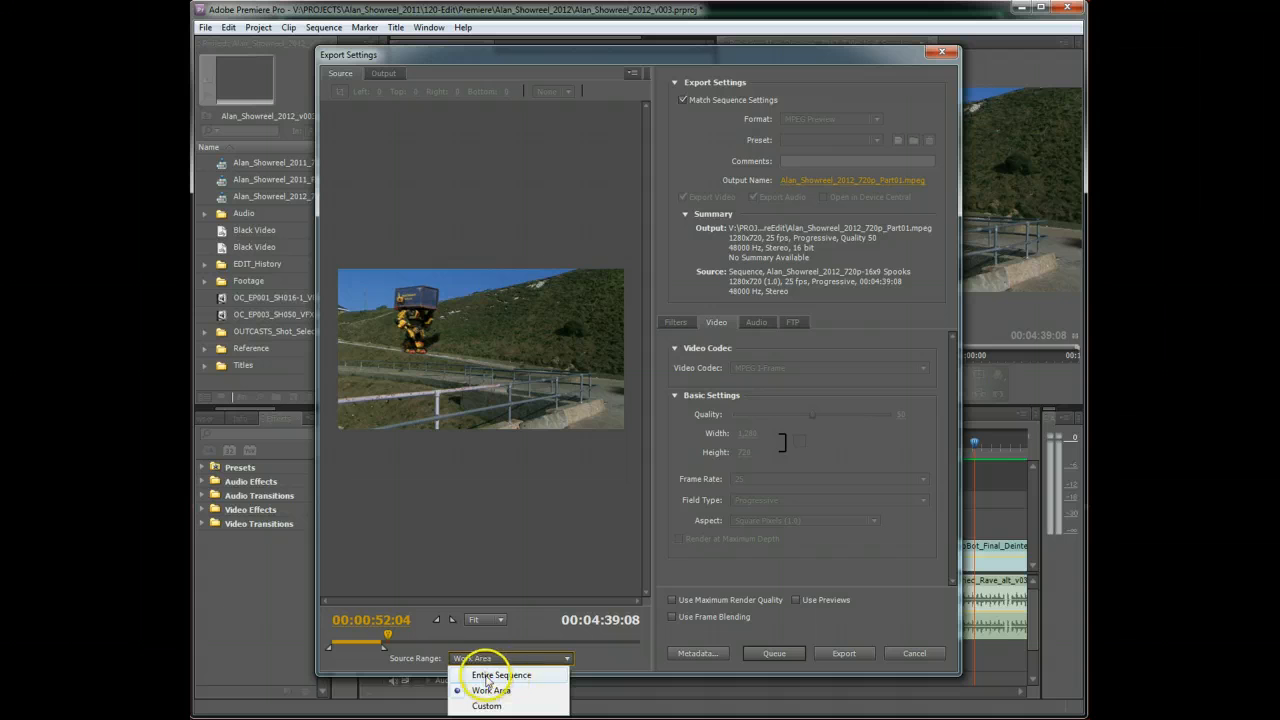
click(512, 678)
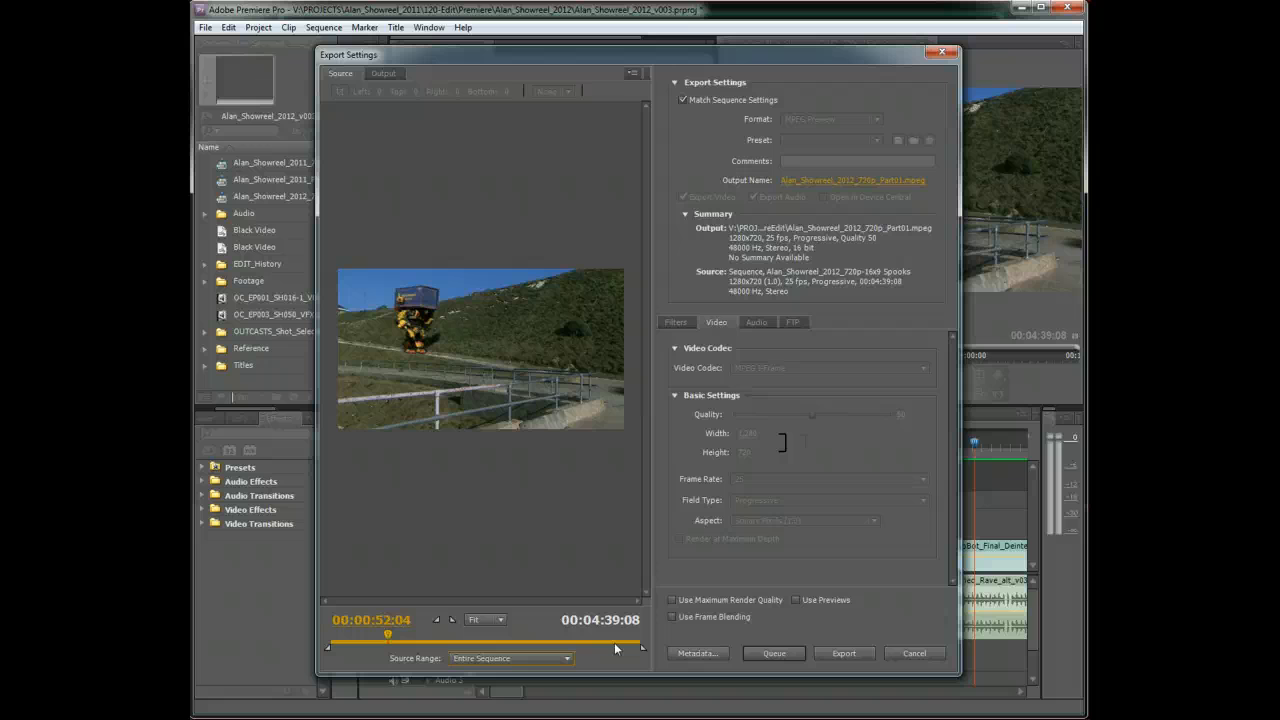
click(568, 662)
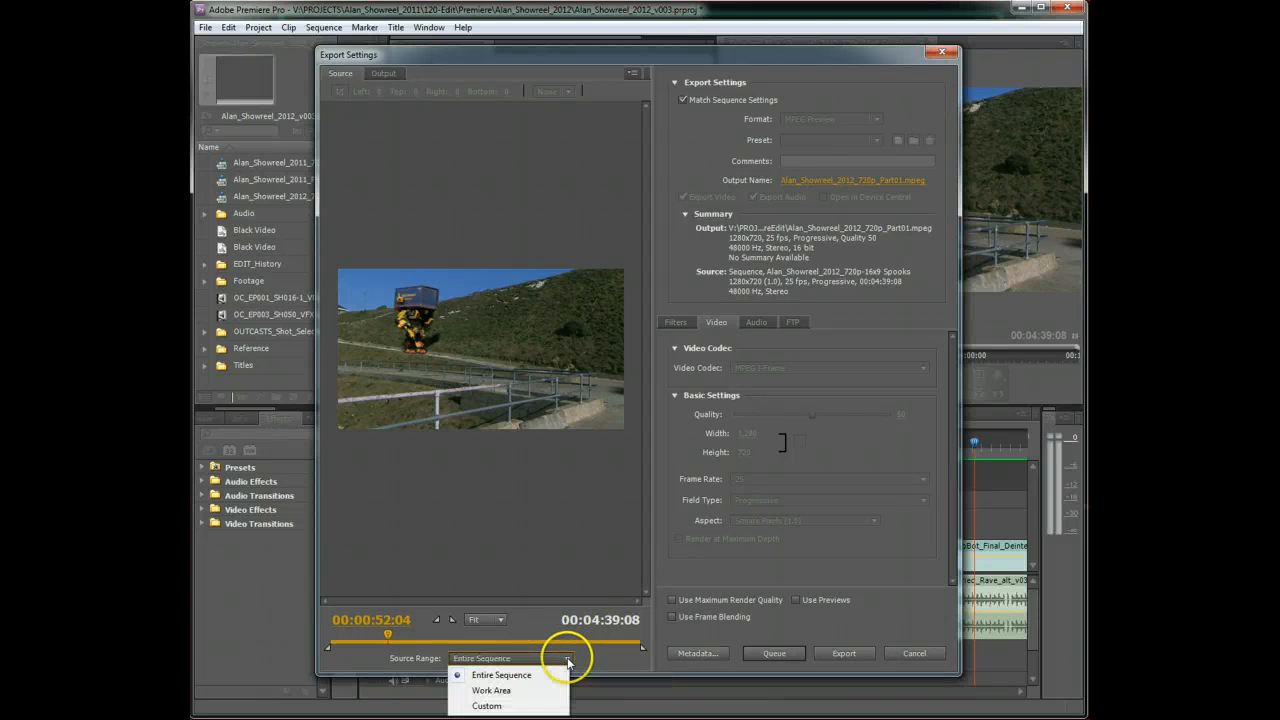
click(507, 688)
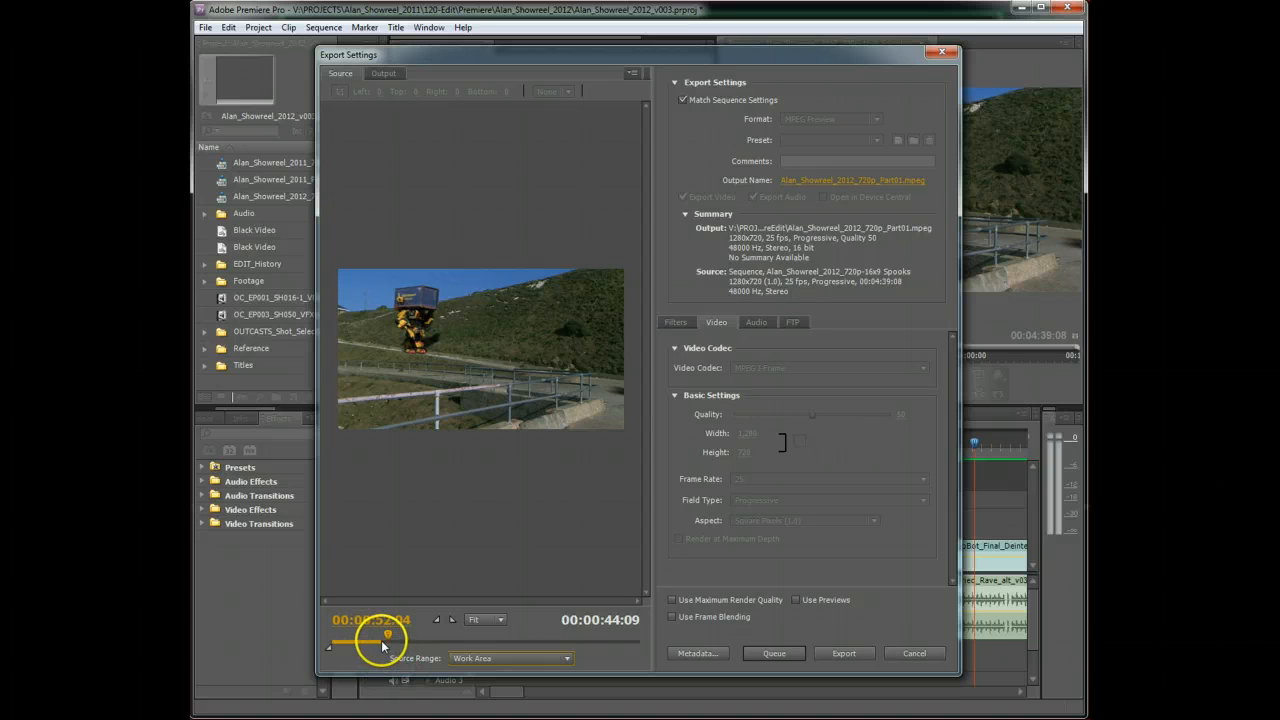
Step: Preview frames inside the work area range, stopping on the OUTCASTS title at 00:00:16:01, and export the section
drag(380, 643, 352, 635)
drag(337, 633, 347, 634)
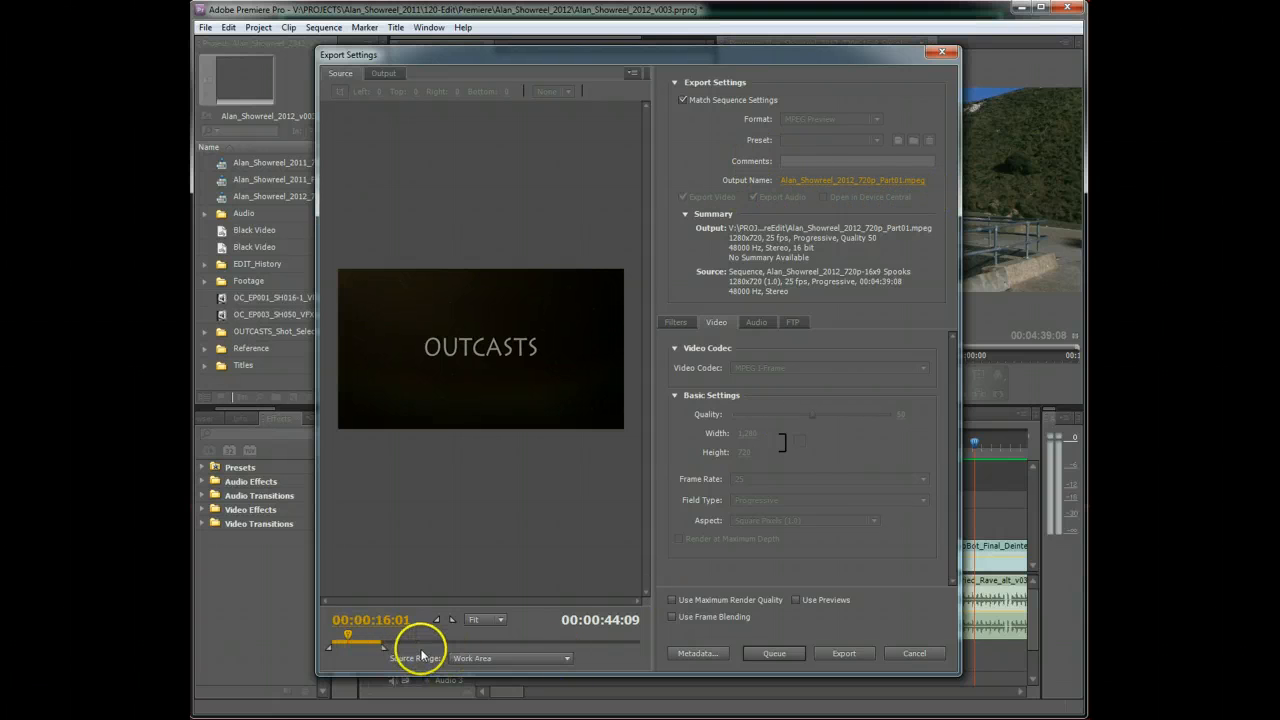
click(846, 653)
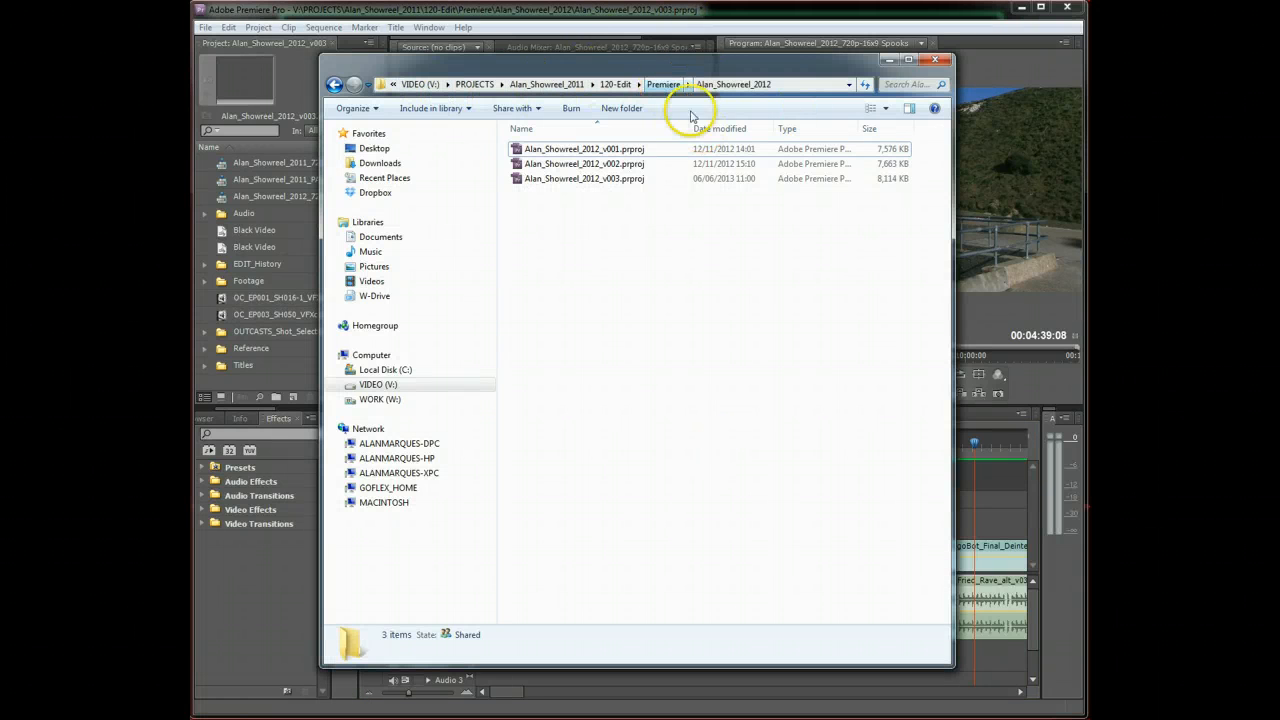
Step: In Windows Explorer, go up to the Premiere folder and open PreEdit to check the exported Part01 video file
click(661, 88)
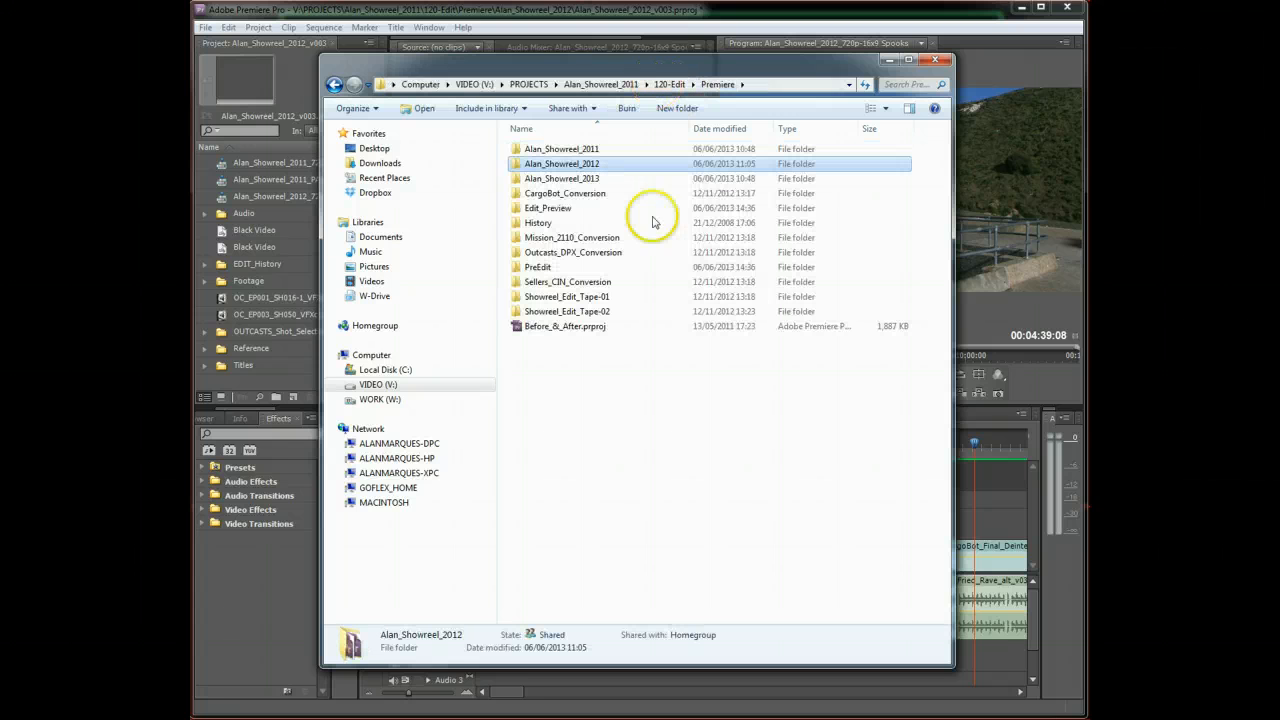
double_click(518, 268)
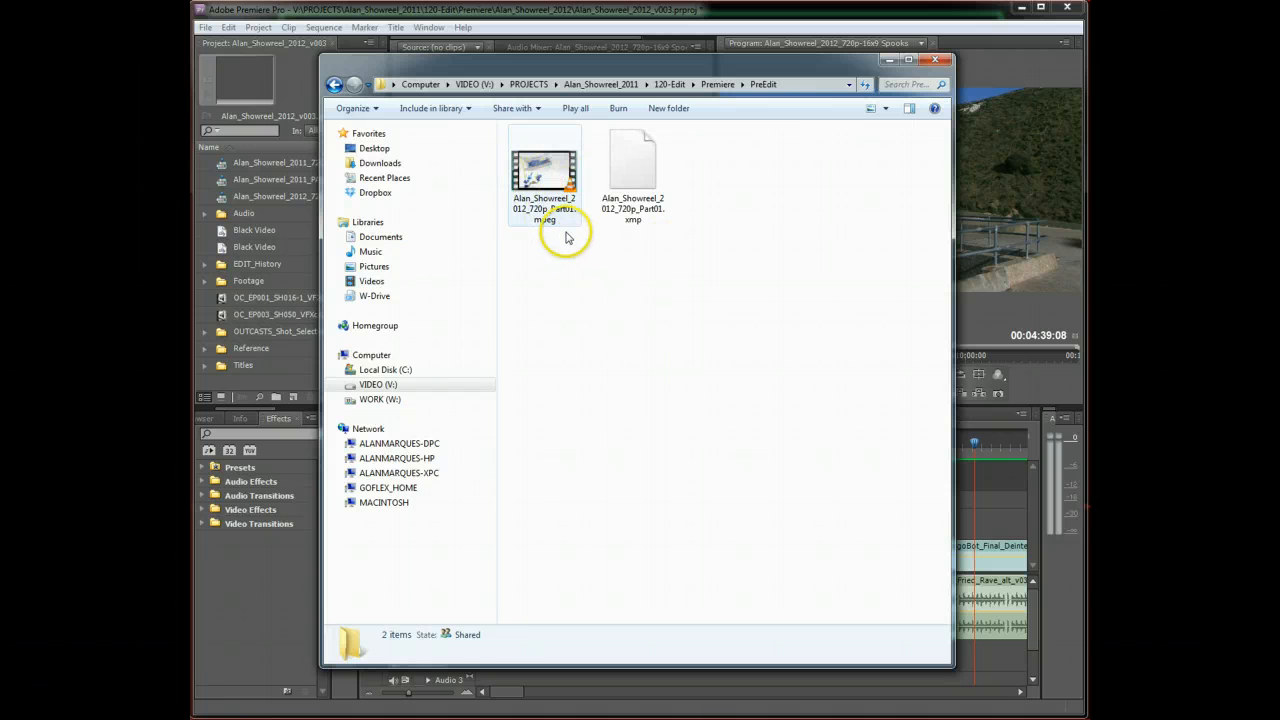
click(561, 175)
click(878, 163)
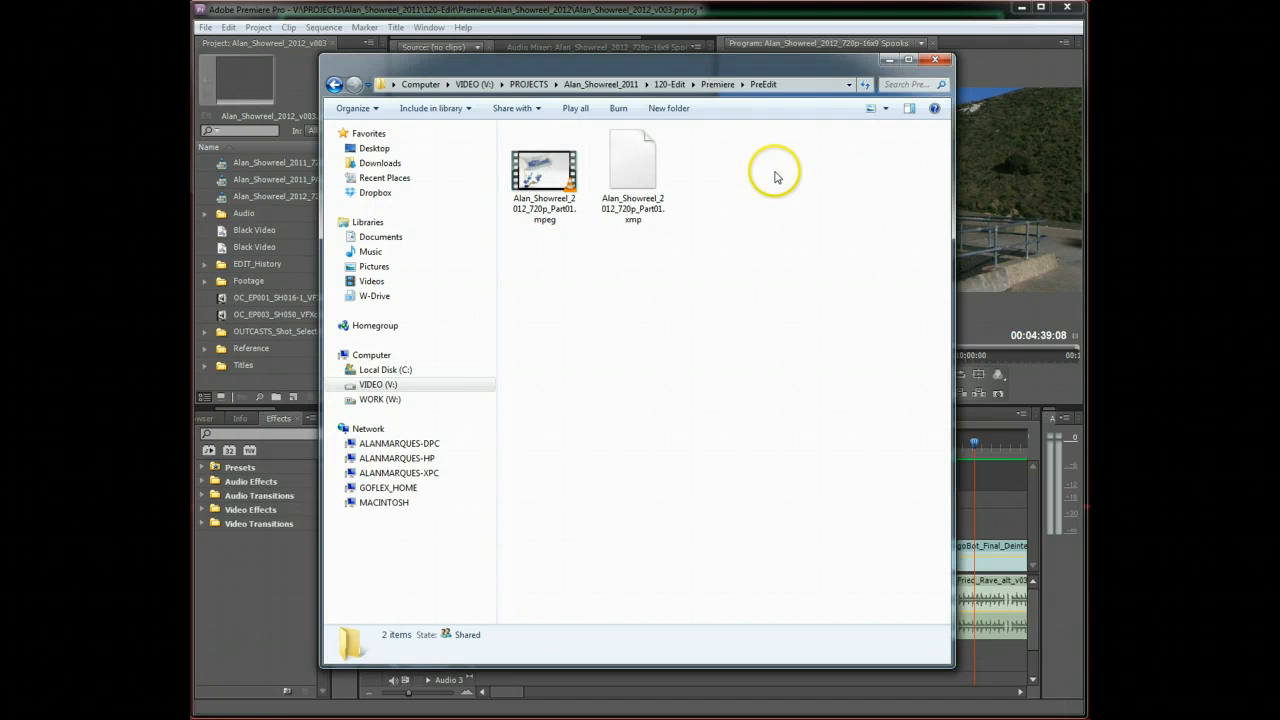